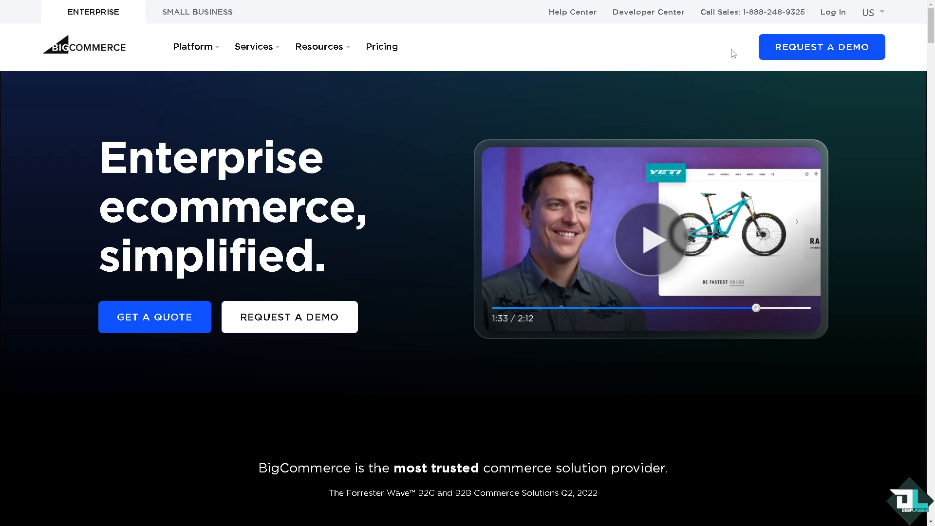
# - Open the free-trial store sign-up form from the store login page and review its fields
pyautogui.click(834, 13)
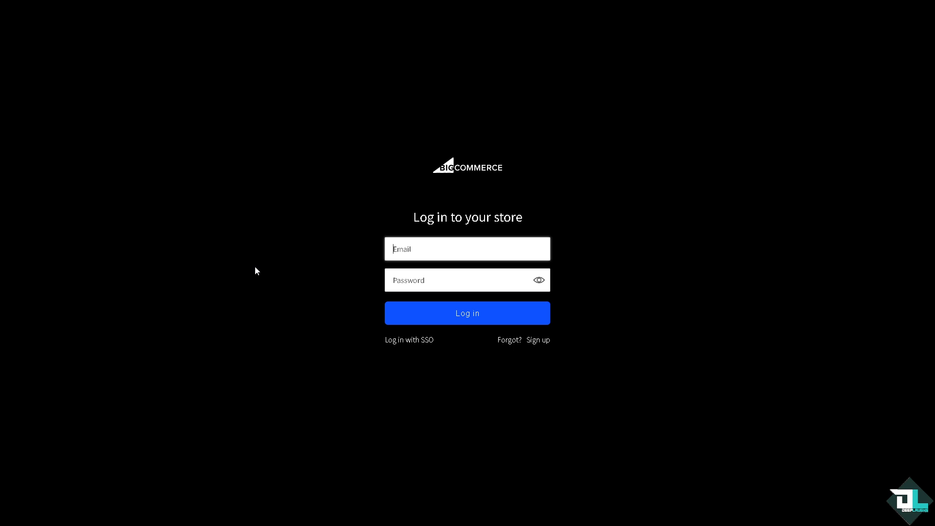
pyautogui.click(537, 341)
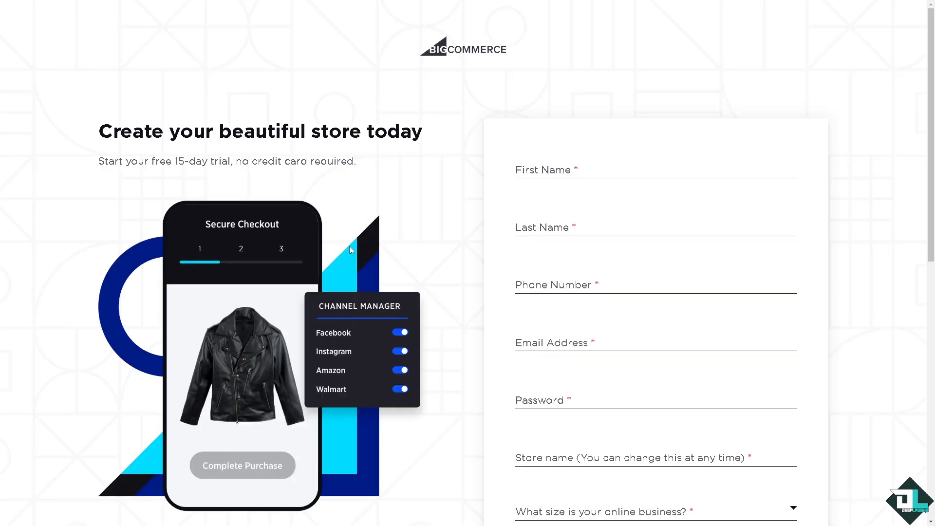
pyautogui.scroll(-6, 345, 249)
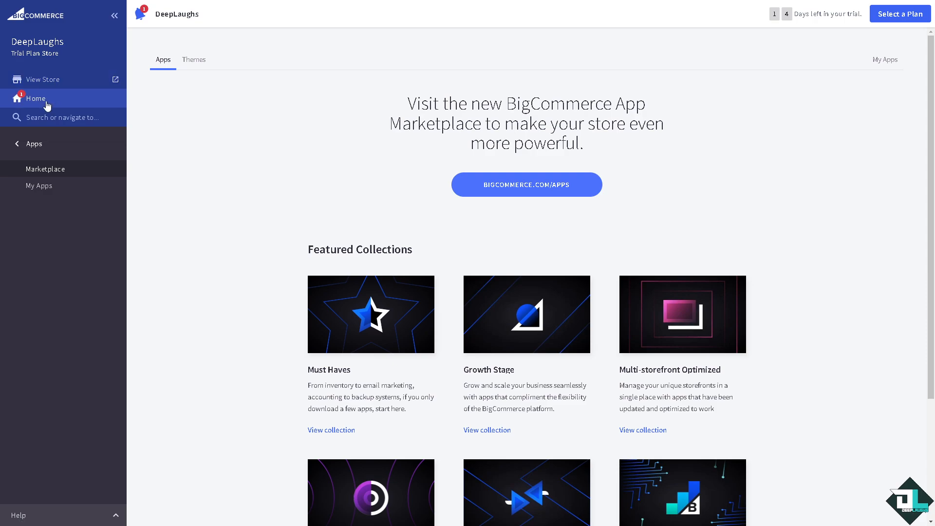
# - Start adding a new product from the home dashboard and name it "How to Add Discounts on Bigcommerce"
pyautogui.click(45, 101)
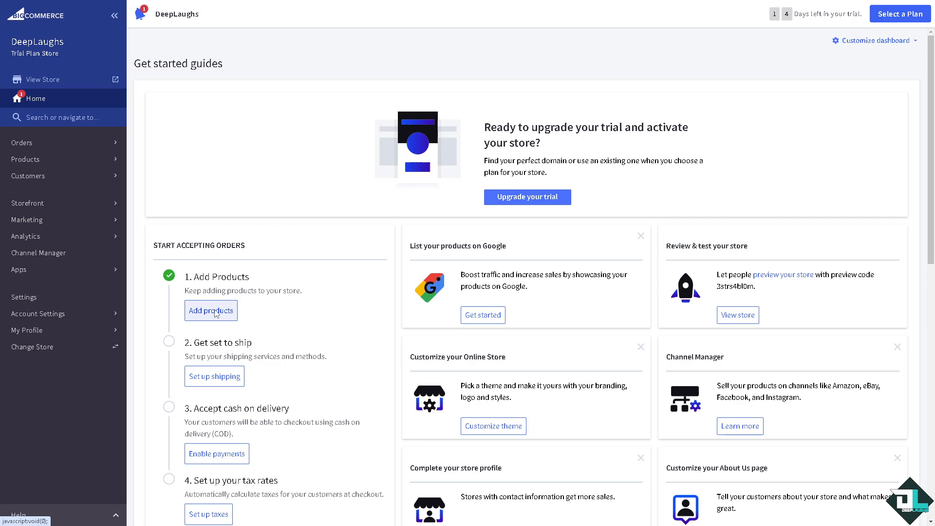
pyautogui.click(219, 311)
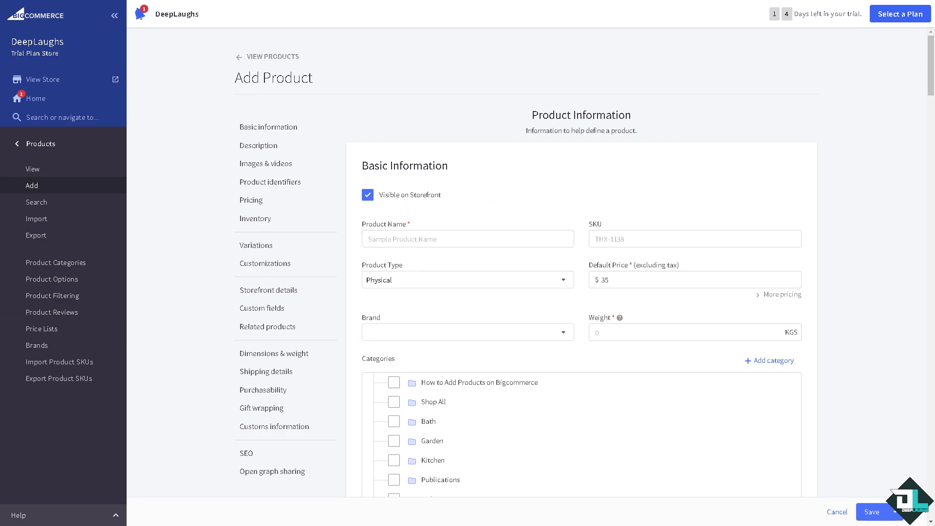
pyautogui.click(471, 235)
pyautogui.write('How to Add Discounts on Bigcommerce')
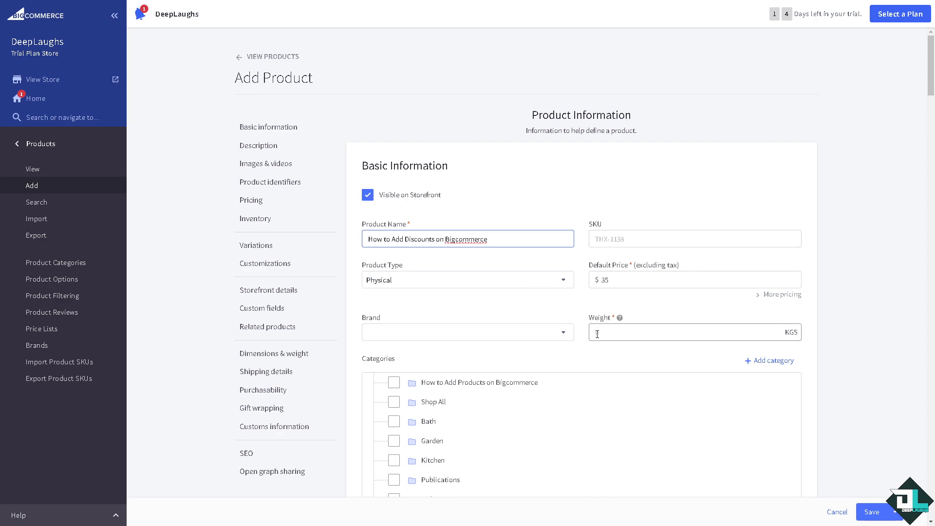
# - Enter "How to Add Discounts on Bigcommerce" as the product description
pyautogui.scroll(-7, 442, 335)
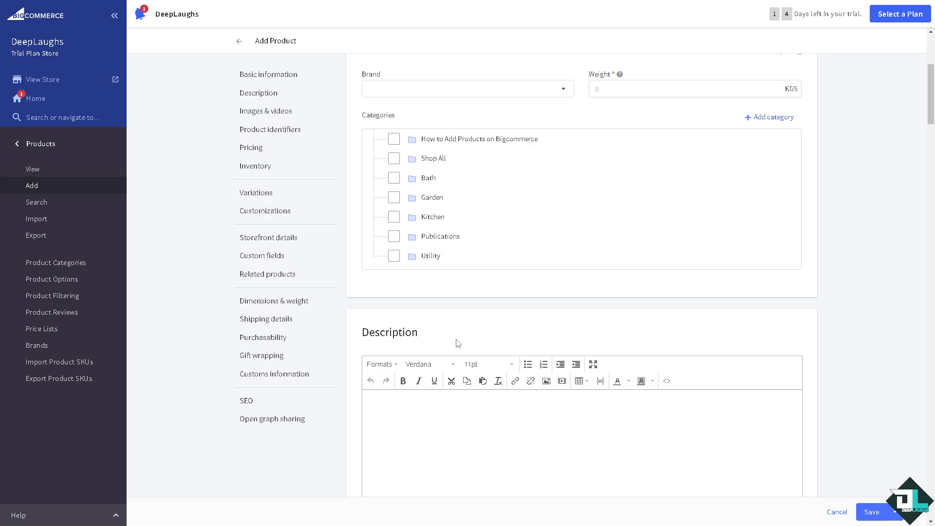
pyautogui.click(475, 325)
pyautogui.write('How to Add Discounts on Bigcommerce')
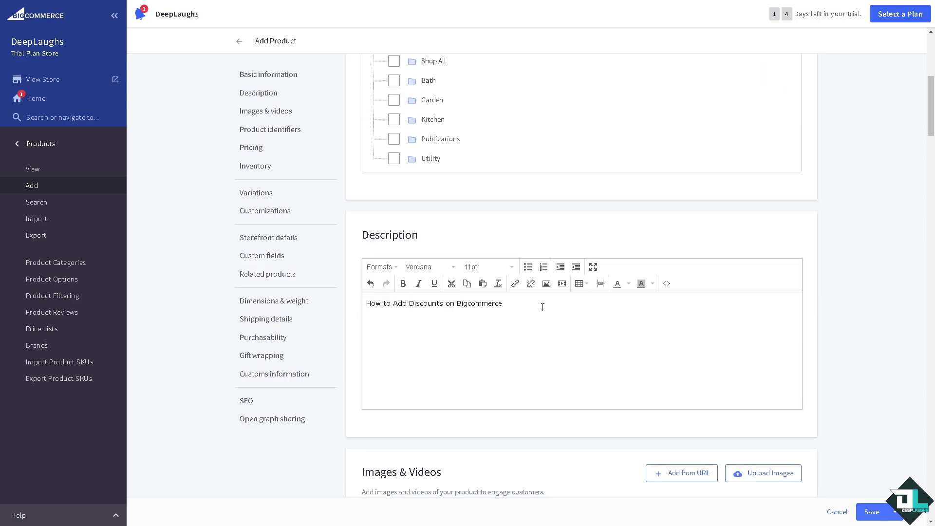
# - Upload an image and insert it two lines below the product description text
pyautogui.press('Return')
pyautogui.press('Return')
pyautogui.click(546, 284)
pyautogui.click(469, 223)
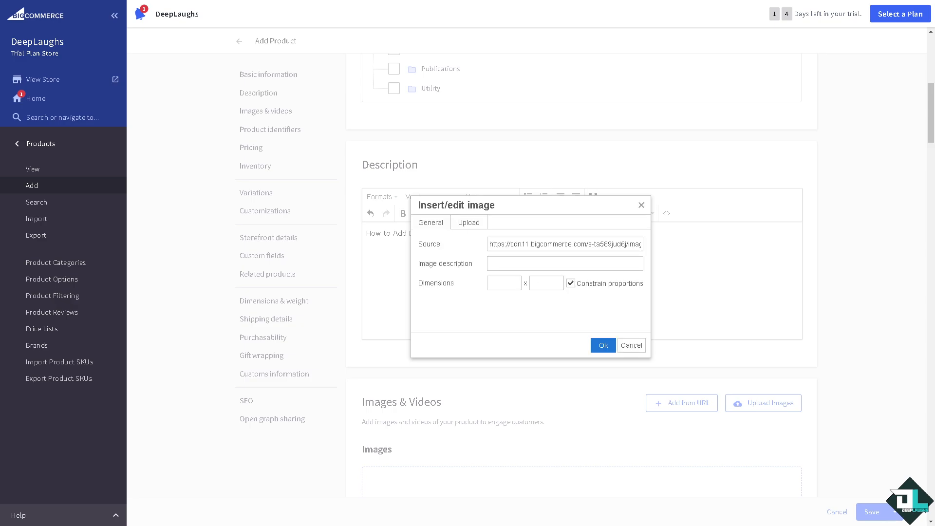
pyautogui.click(603, 345)
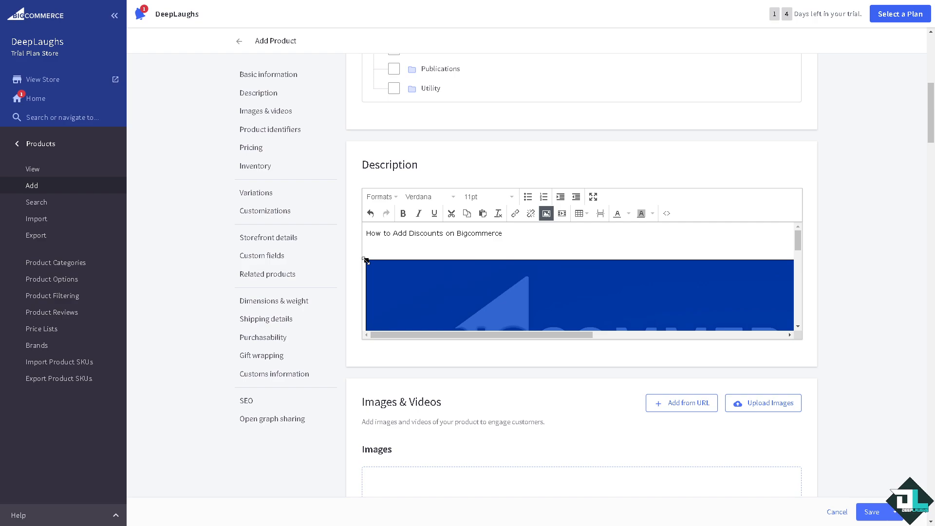
# - Scale the inserted image down so it fits entirely within the description box below the text
pyautogui.moveTo(367, 262); pyautogui.dragTo(776, 323)
pyautogui.scroll(-3, 526, 247)
pyautogui.scroll(3, 749, 255)
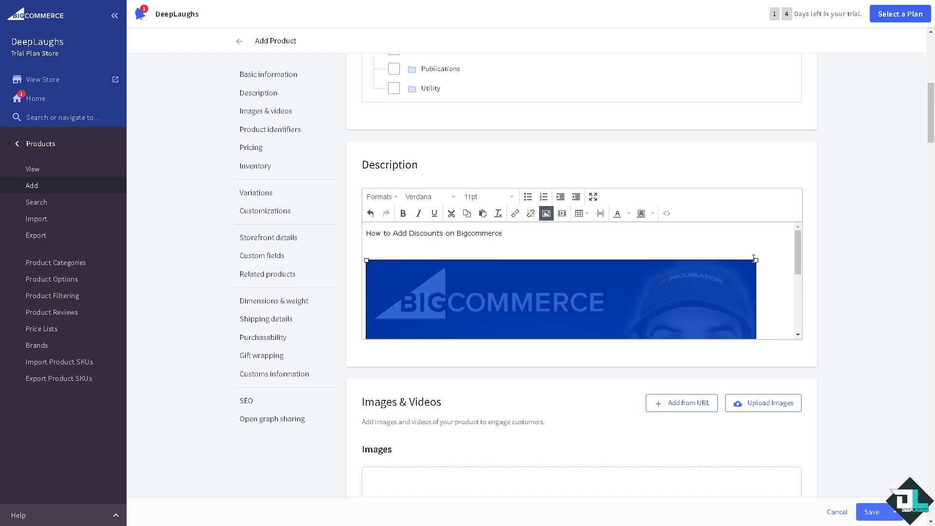
pyautogui.moveTo(756, 258); pyautogui.dragTo(469, 272)
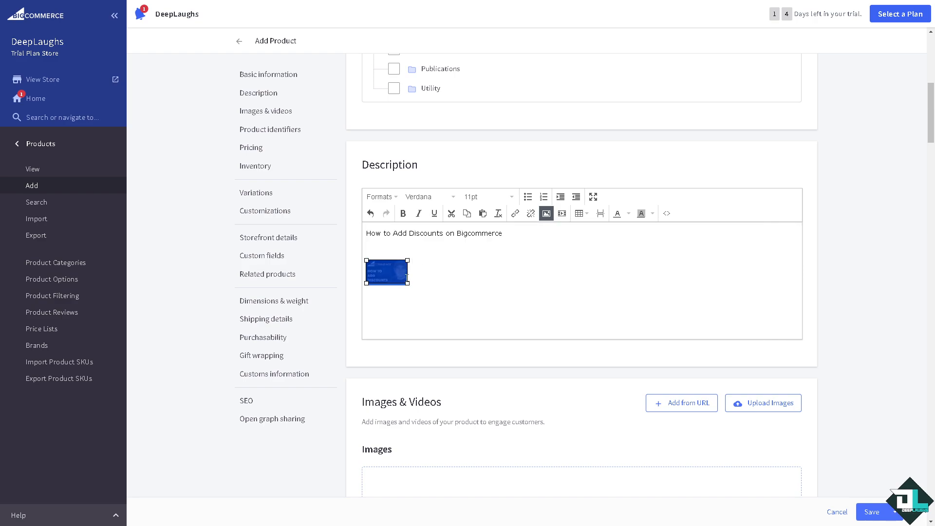
pyautogui.moveTo(407, 279); pyautogui.dragTo(495, 312)
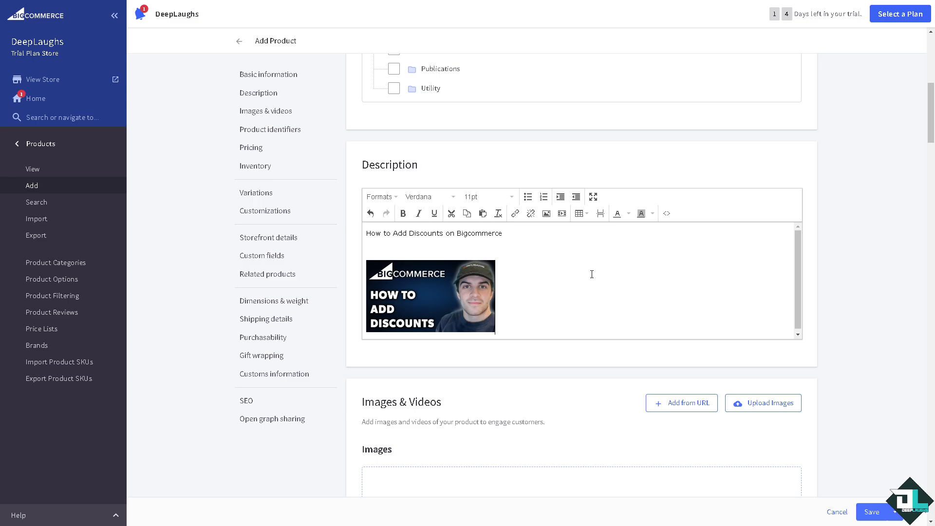
# - Expand the advanced pricing options in the product's Pricing section
pyautogui.scroll(-9, 562, 286)
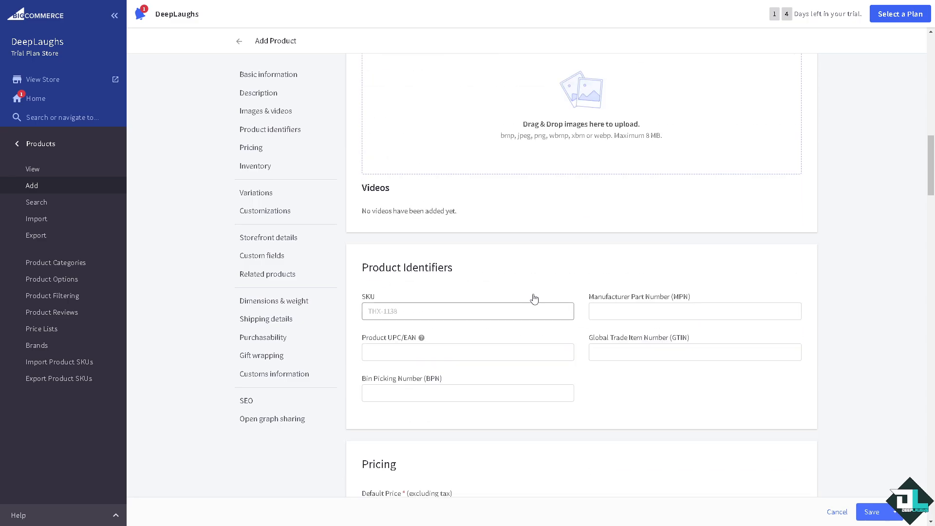
pyautogui.scroll(-3, 551, 271)
pyautogui.scroll(-3, 532, 334)
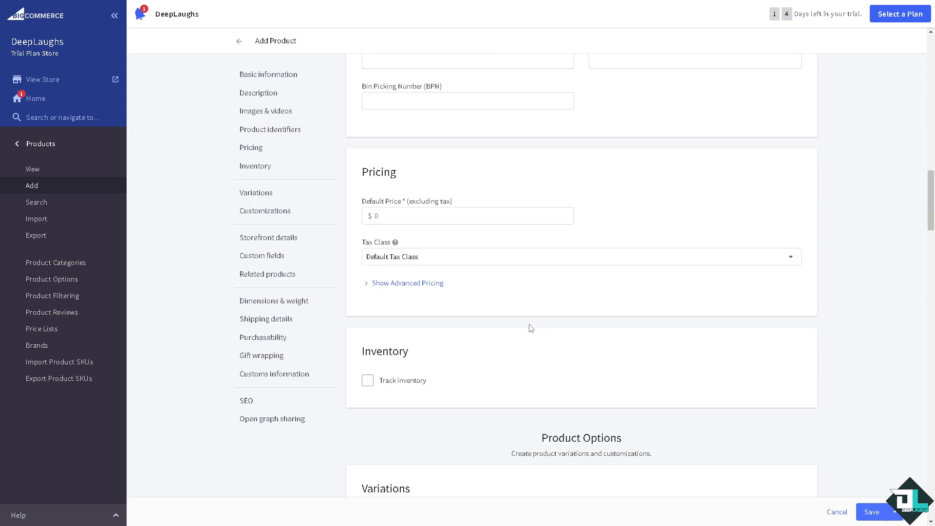
pyautogui.click(366, 287)
# - Look through the remaining product sections down to fulfillment and examine the Bulk Pricing heading and its explanation
pyautogui.scroll(-7, 488, 303)
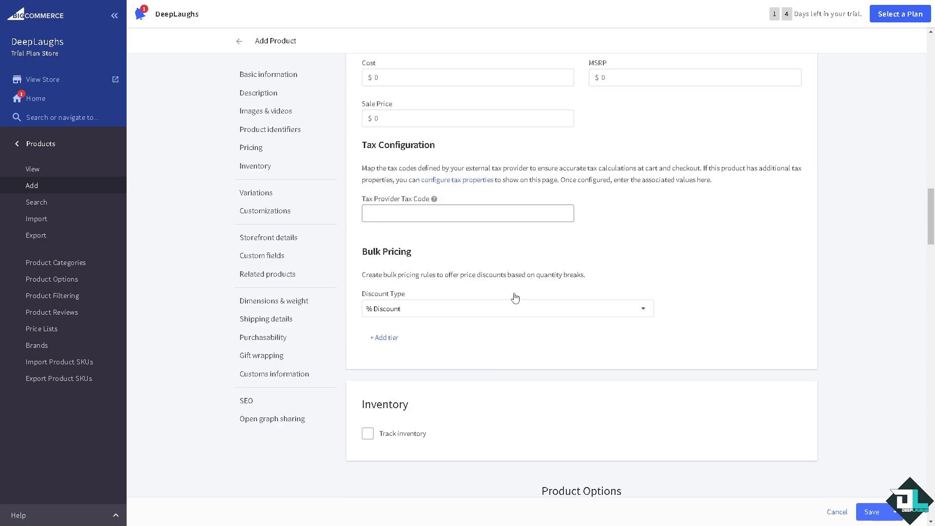
pyautogui.scroll(-10, 515, 297)
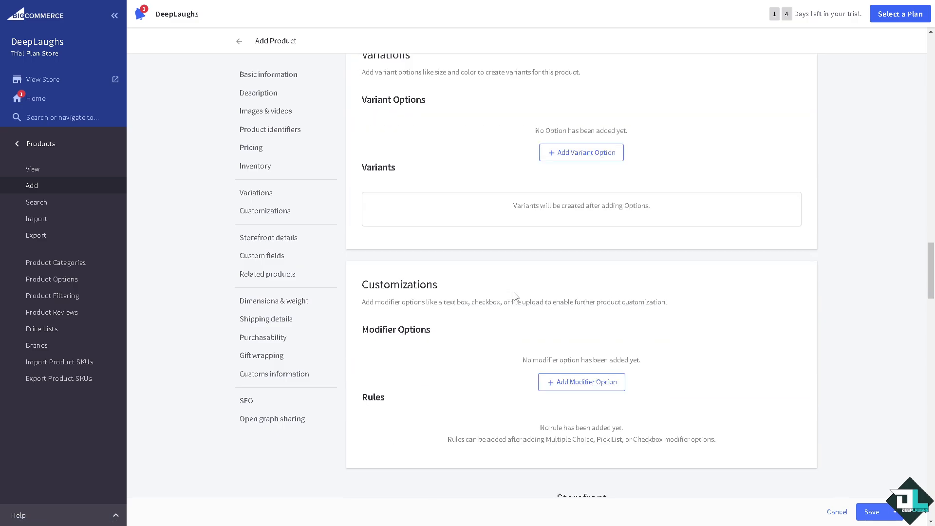
pyautogui.scroll(-10, 515, 296)
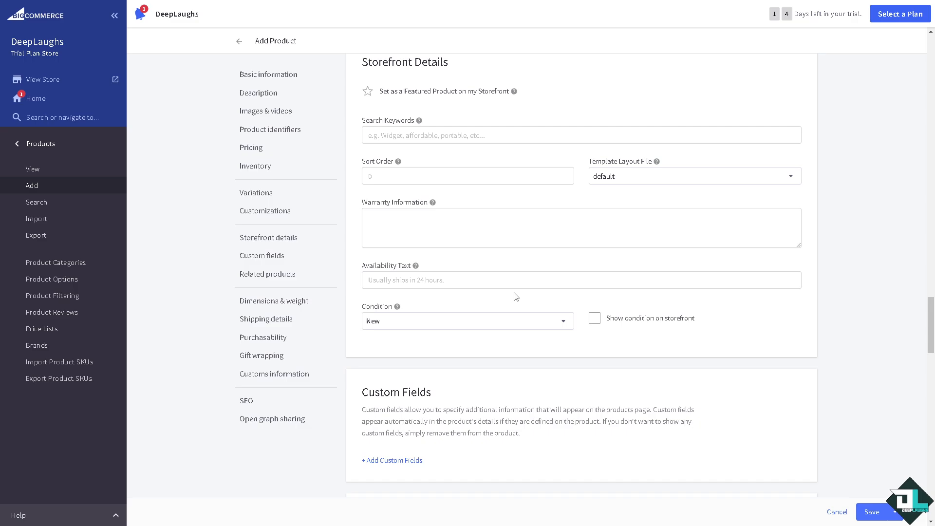
pyautogui.scroll(-10, 516, 296)
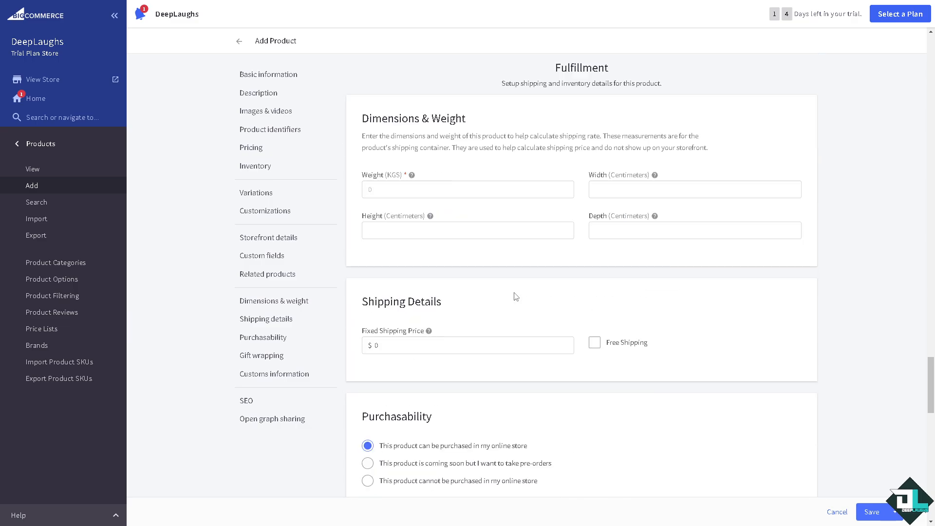
pyautogui.scroll(-12, 595, 390)
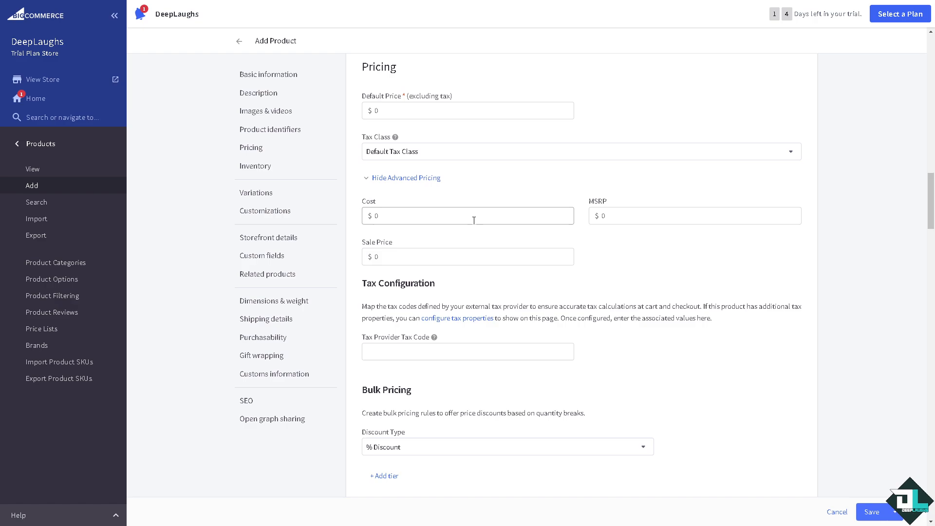
pyautogui.scroll(-2, 480, 239)
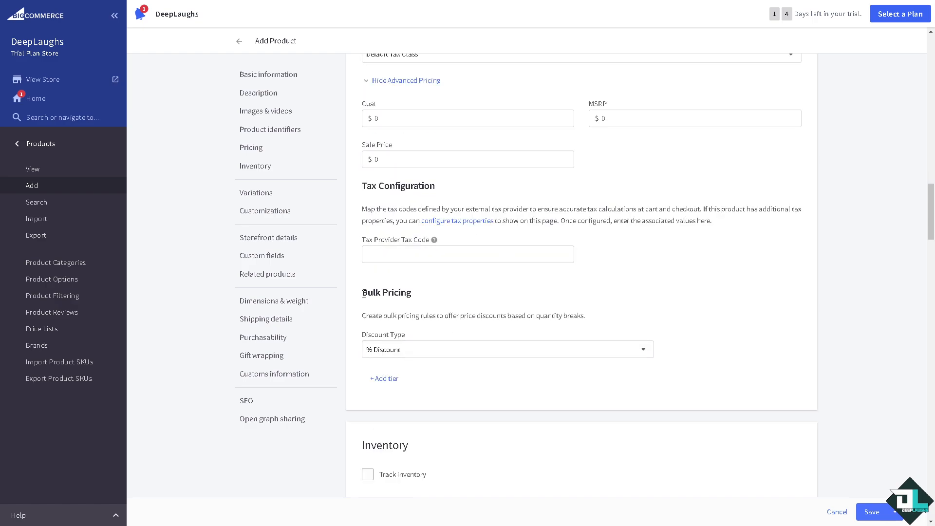
pyautogui.moveTo(363, 295); pyautogui.dragTo(419, 298)
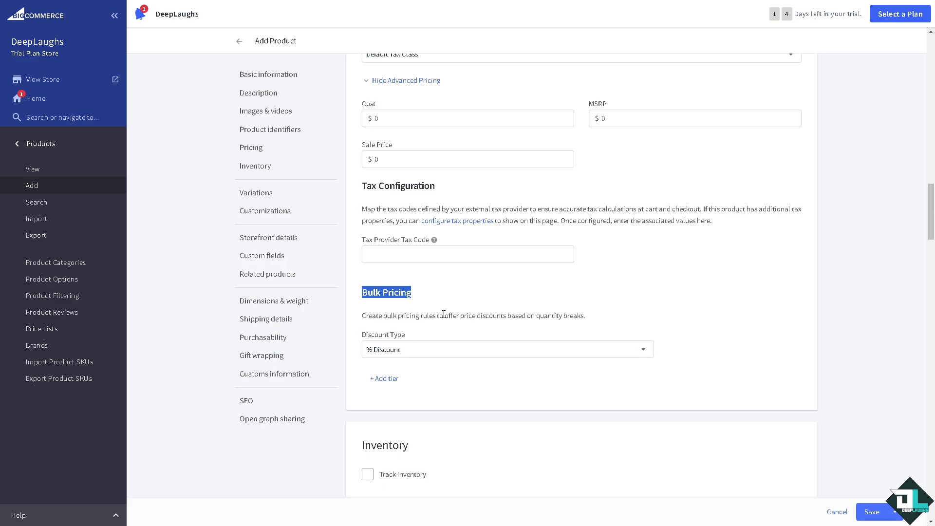
pyautogui.moveTo(473, 316); pyautogui.dragTo(524, 320)
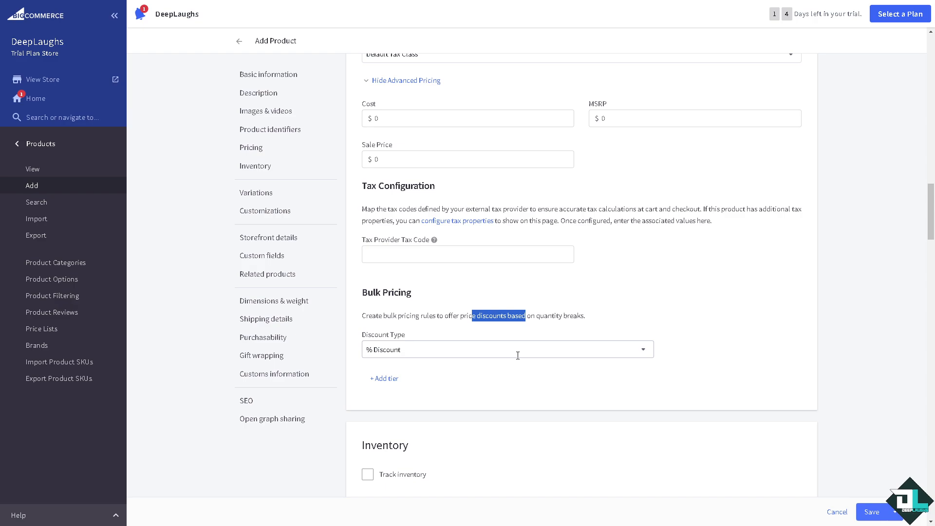
# - Try the $ Fixed Amount and $ Off/Unit discount types for the product's bulk pricing
pyautogui.click(645, 351)
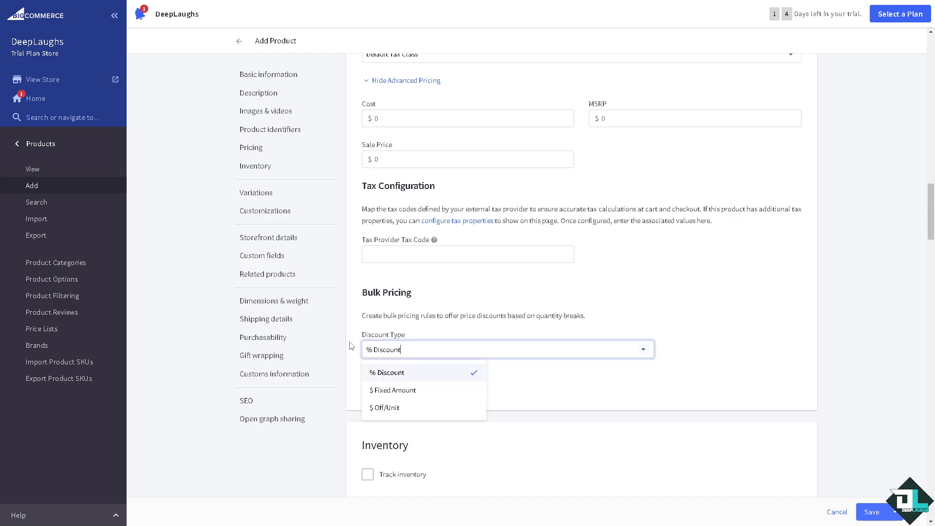
pyautogui.click(522, 403)
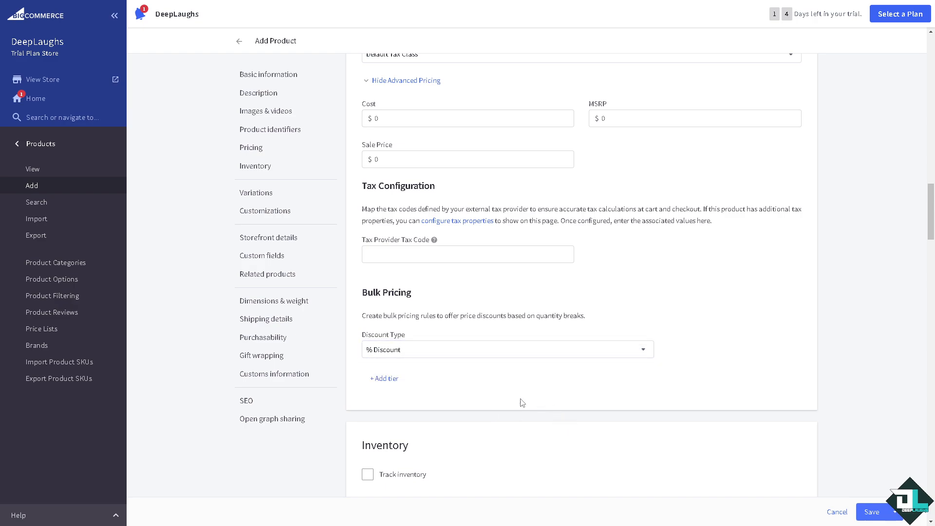
pyautogui.click(645, 352)
pyautogui.click(398, 395)
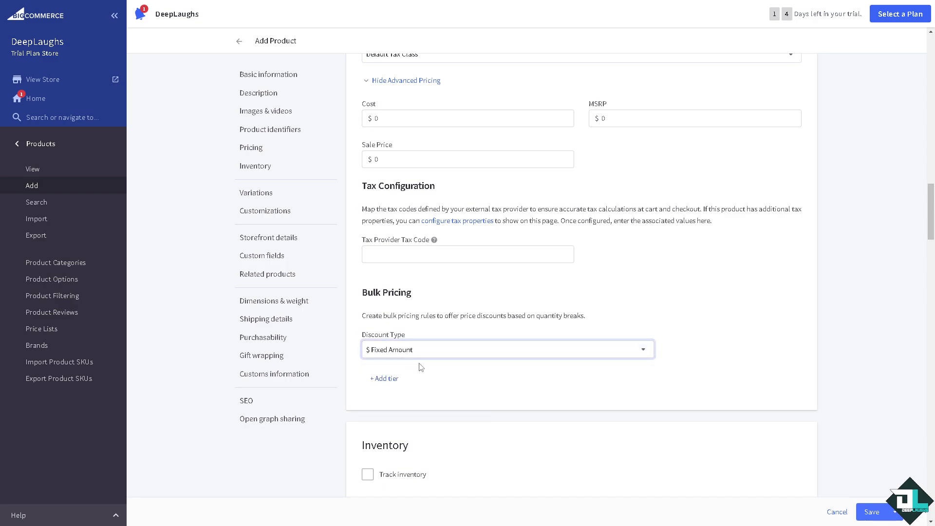
pyautogui.click(643, 352)
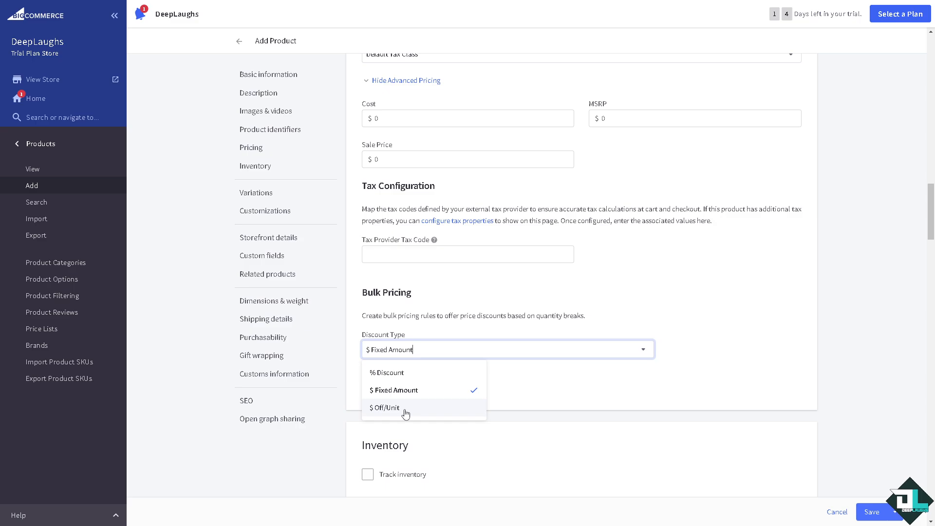
pyautogui.click(406, 410)
# - Set the bulk pricing discount type back to % Discount
pyautogui.scroll(-8, 507, 390)
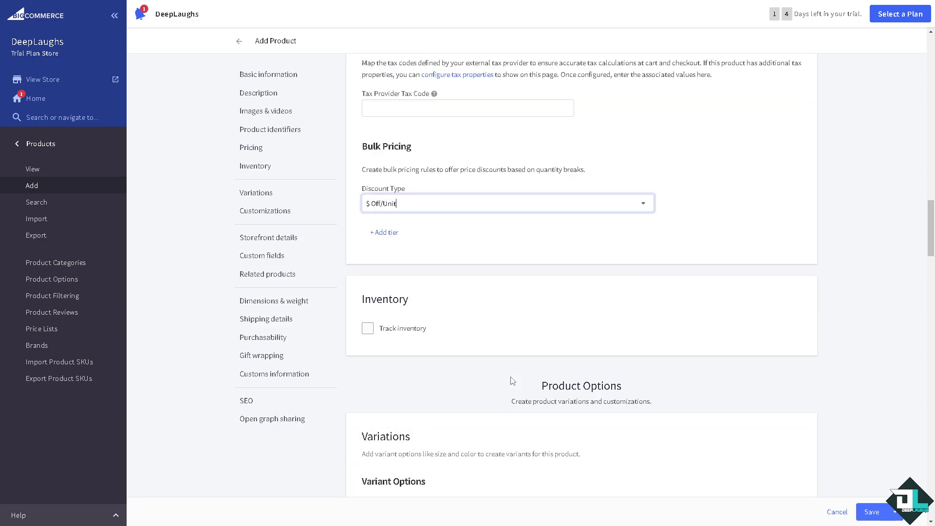
pyautogui.scroll(-6, 536, 387)
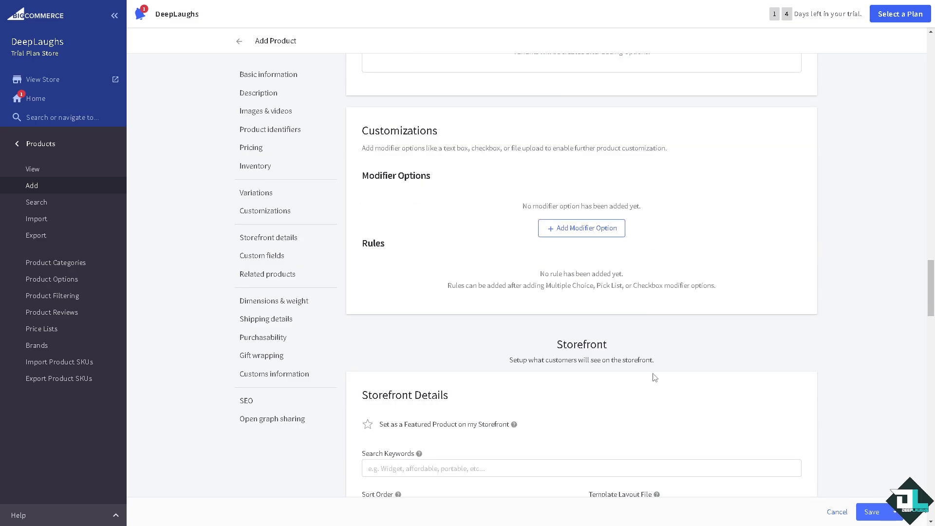
pyautogui.scroll(8, 498, 357)
pyautogui.scroll(7, 498, 357)
pyautogui.click(468, 399)
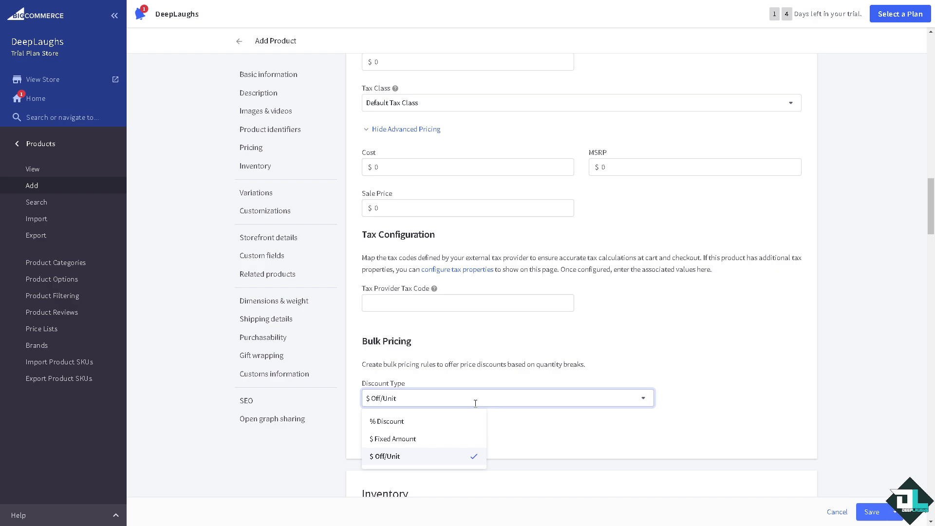
pyautogui.click(389, 428)
# - Set the product's default price to $69.00 and its weight to 69 kg, and save the product
pyautogui.click(872, 512)
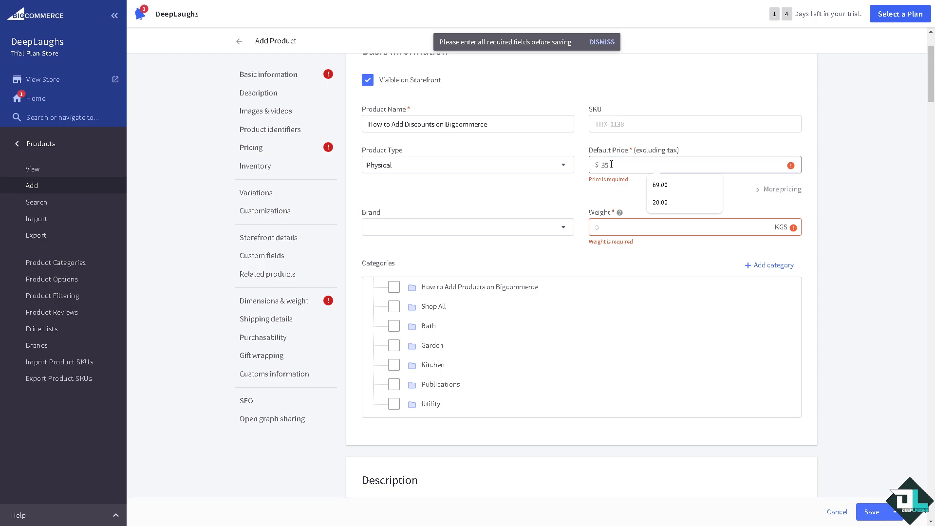
pyautogui.click(658, 185)
pyautogui.click(648, 220)
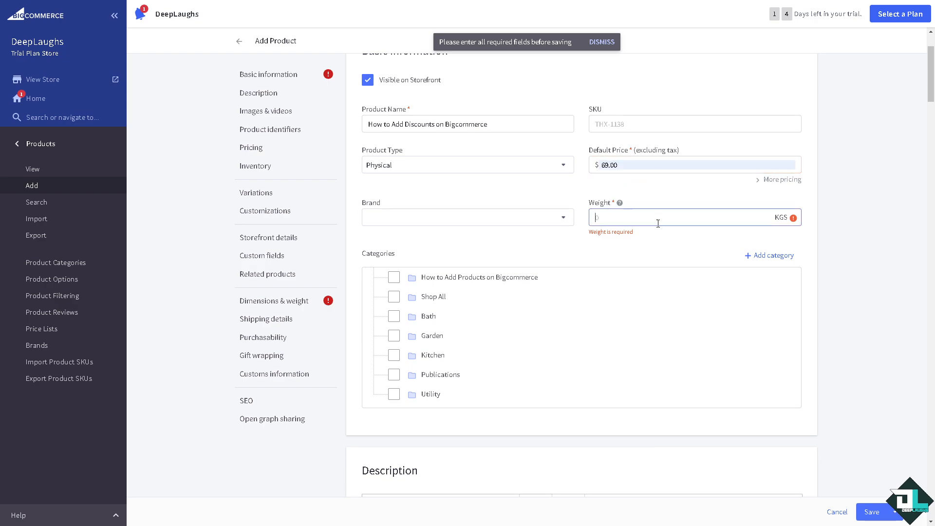
pyautogui.write('69')
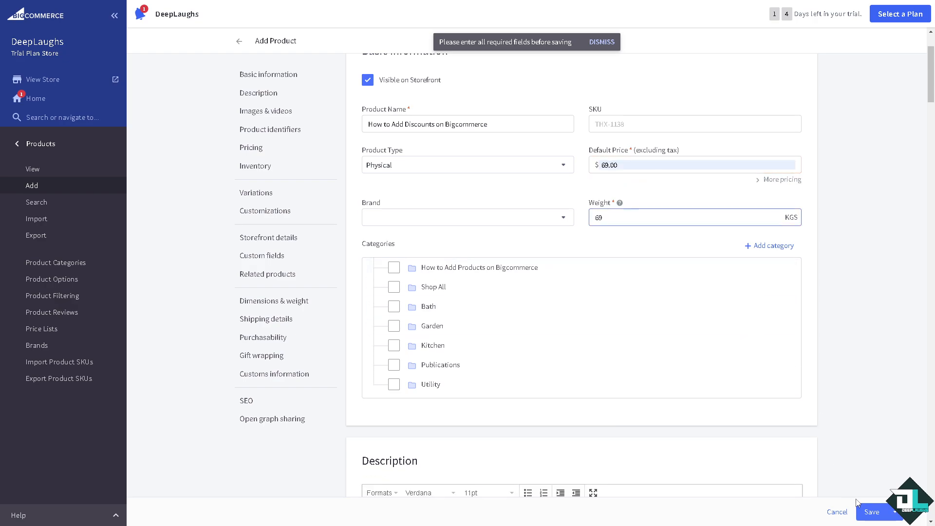
pyautogui.click(871, 512)
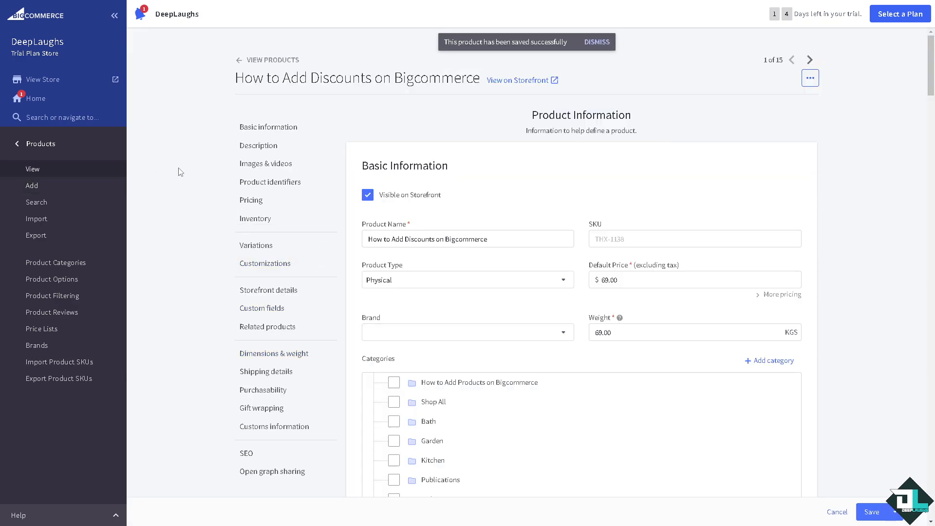
# - Open the store's marketing promotions and look over the coupon and automatic promotion lists
pyautogui.click(42, 100)
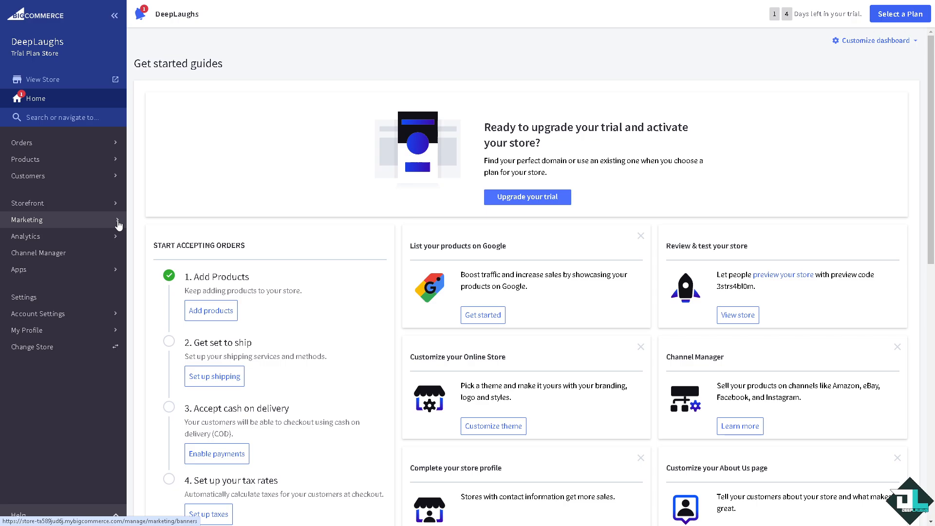
pyautogui.click(118, 225)
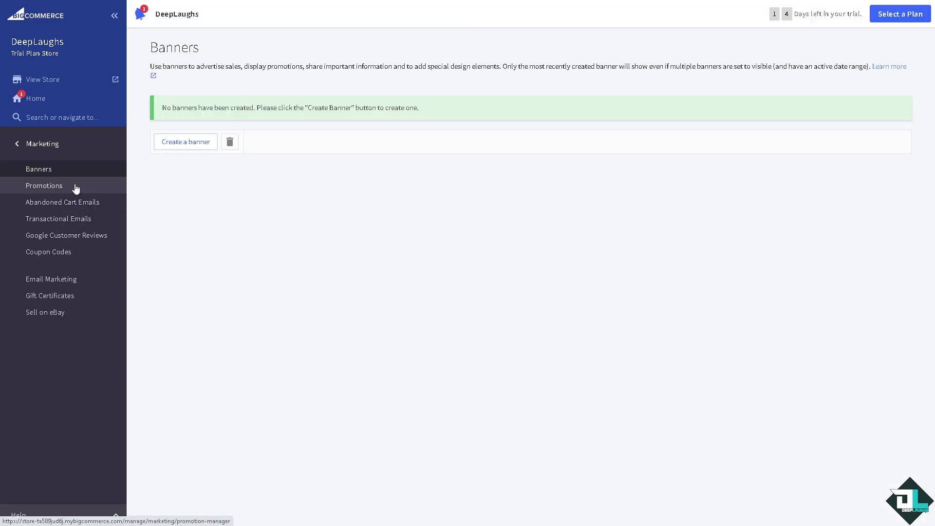
pyautogui.click(40, 189)
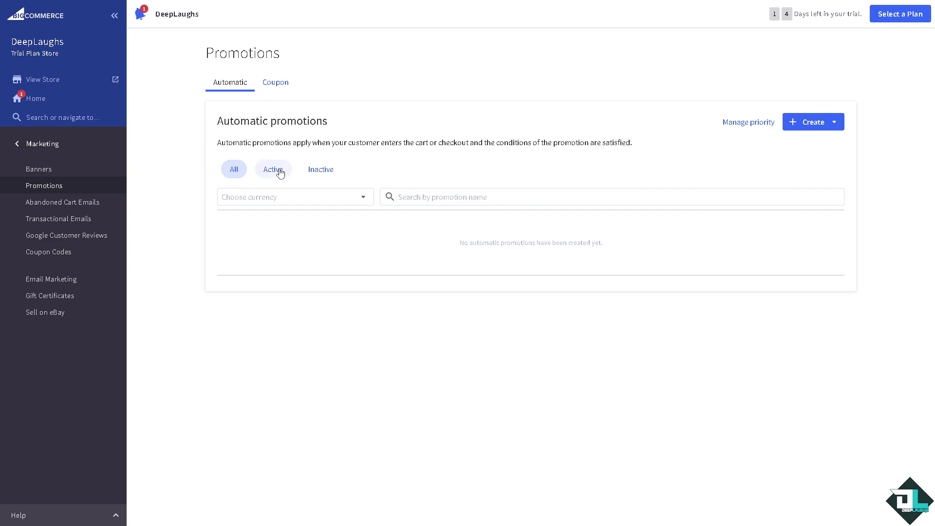
pyautogui.click(279, 90)
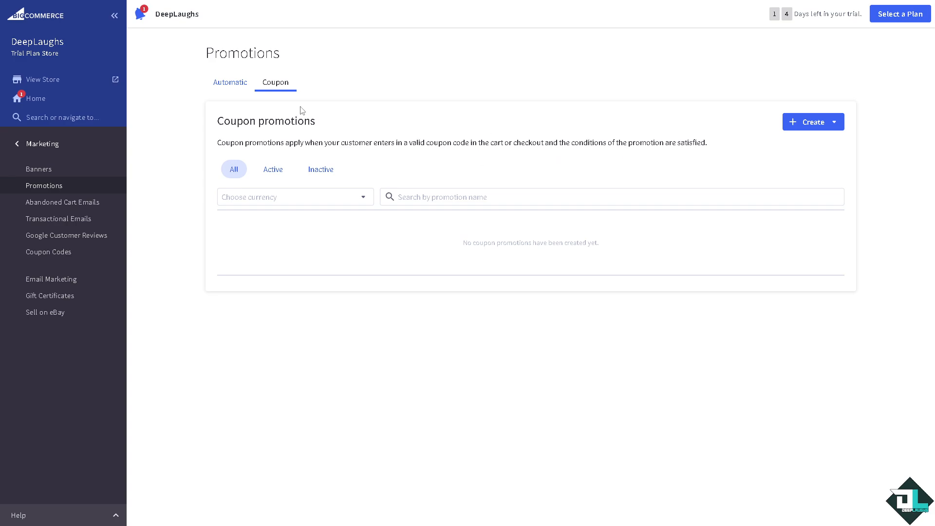
pyautogui.click(236, 84)
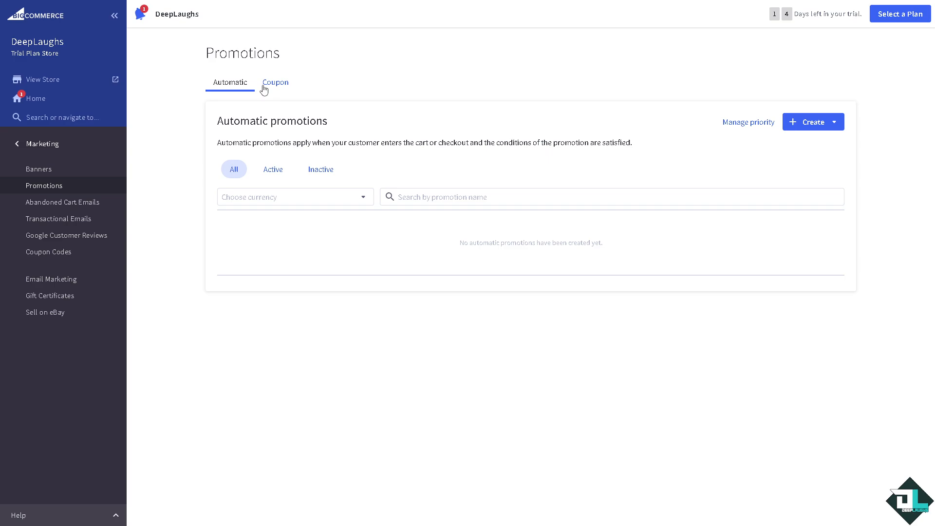
# - Start a new automatic promotion with the standard editor and name it "How to Add Discounts on Bigcommerce"
pyautogui.click(810, 125)
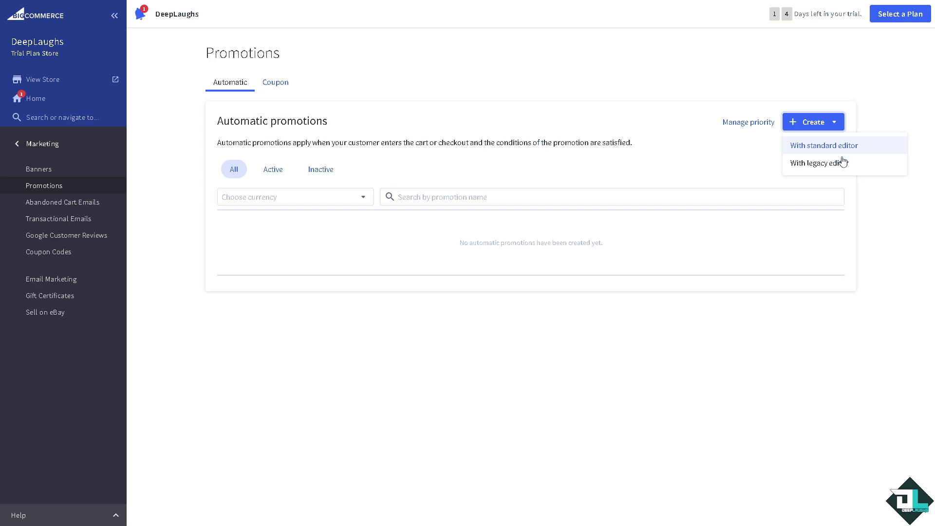
pyautogui.click(823, 149)
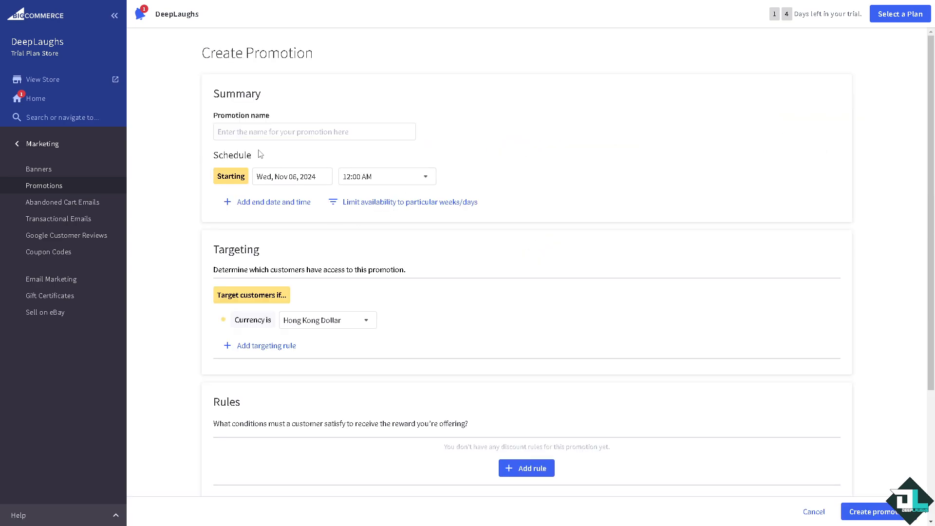
pyautogui.click(269, 126)
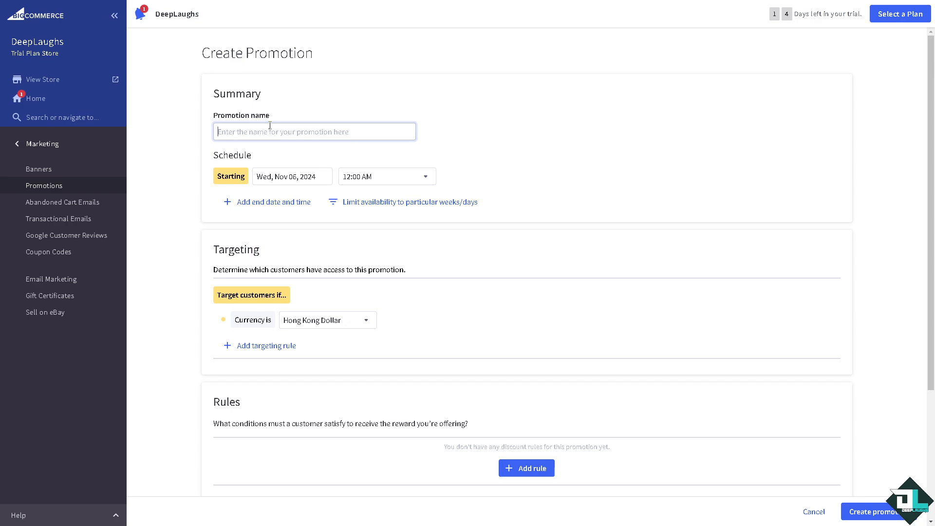
pyautogui.write('How to Add Discounts on Bigcommerce')
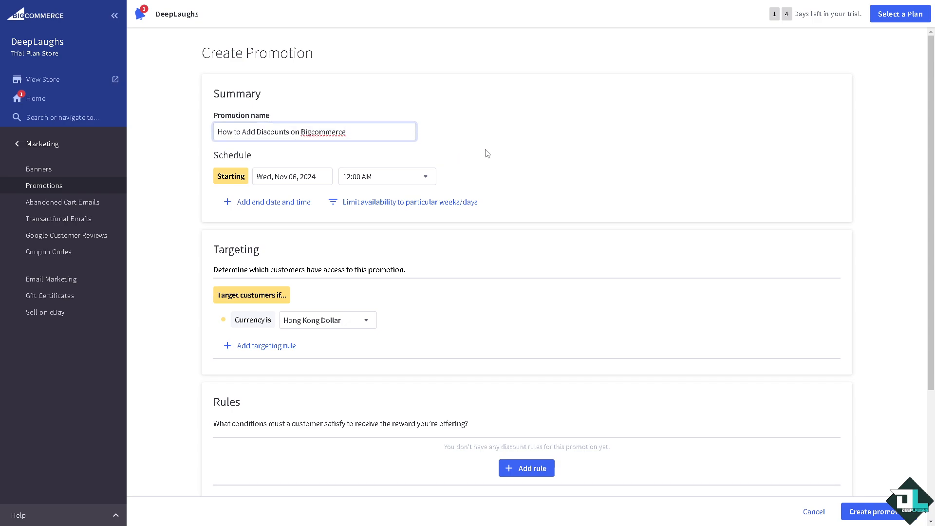
# - Set the promotion's start date to Tue, Dec 24, 2024
pyautogui.click(320, 177)
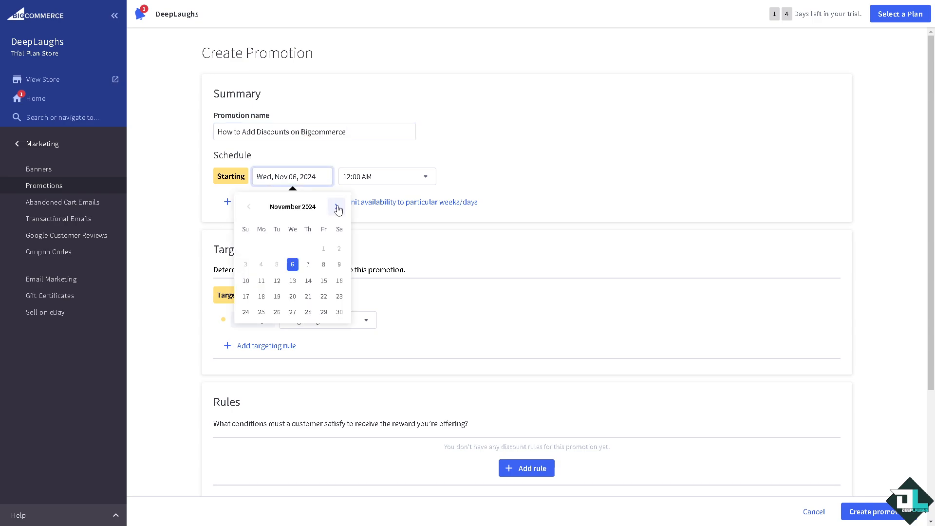
pyautogui.click(337, 209)
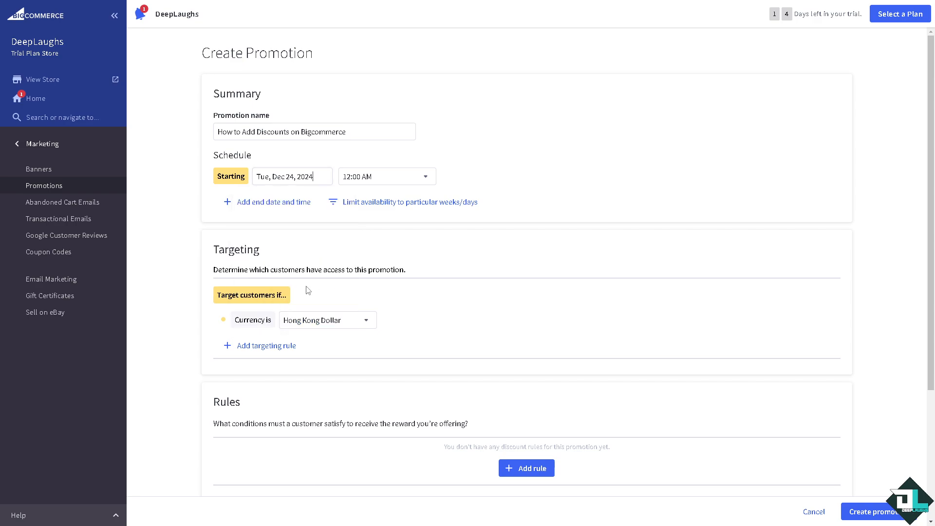
pyautogui.click(278, 304)
# - Try to set the promotion's start time to 06:09
pyautogui.click(375, 176)
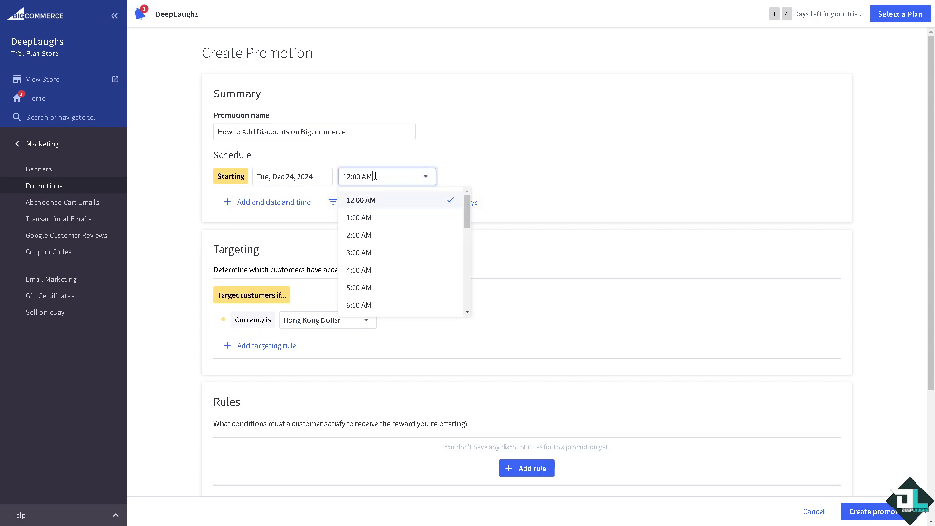
pyautogui.moveTo(382, 177); pyautogui.dragTo(337, 189)
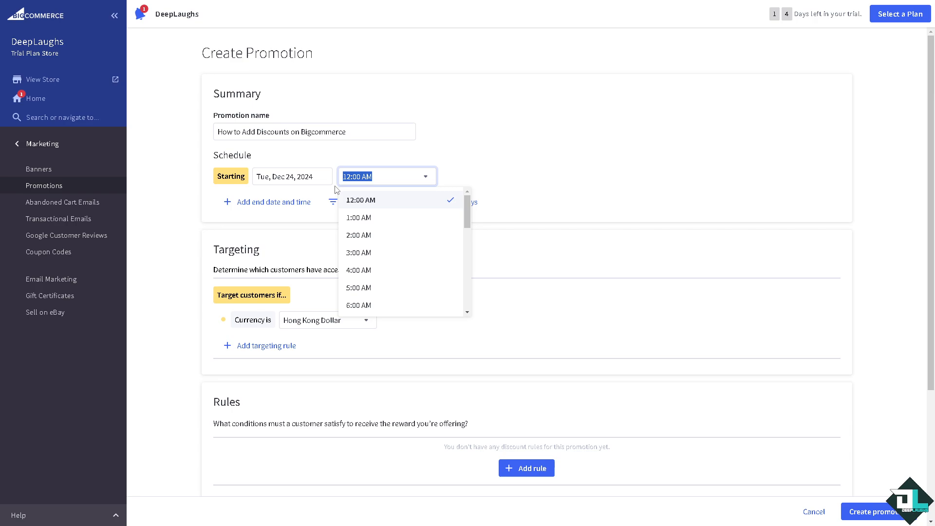
pyautogui.write('06:09')
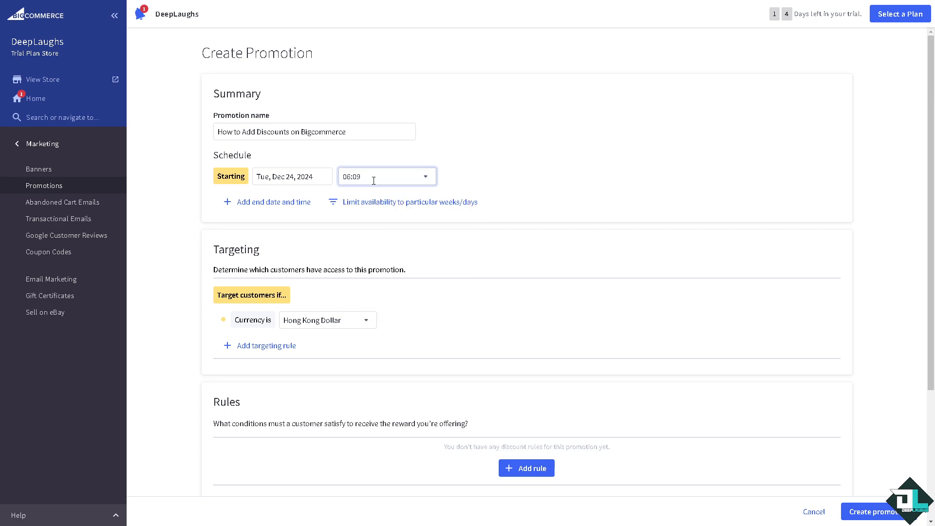
pyautogui.click(573, 181)
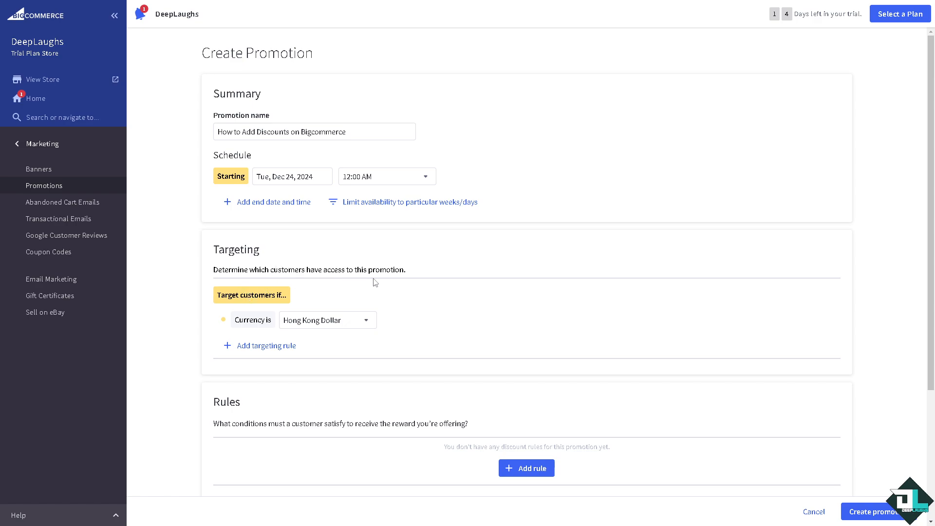
# - Target customers using any currency and limit the promotion's total usage to 69
pyautogui.click(366, 320)
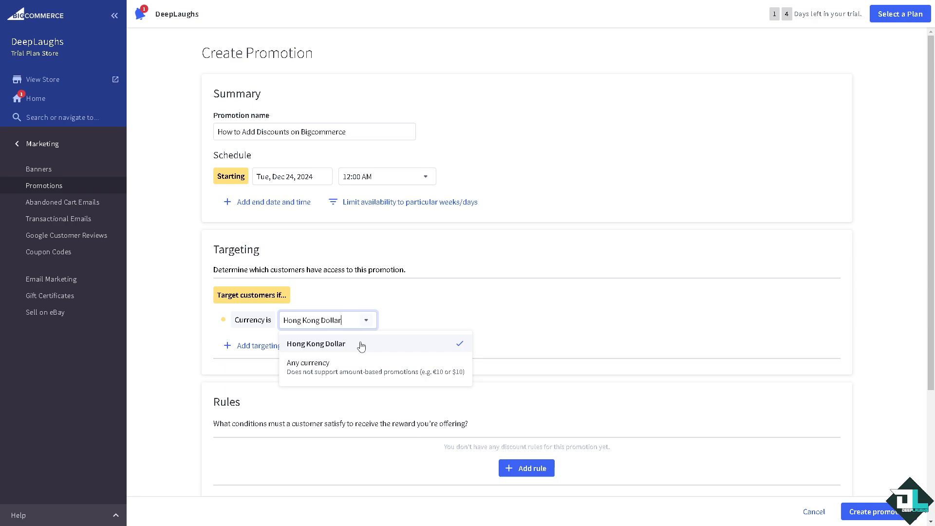
pyautogui.click(360, 367)
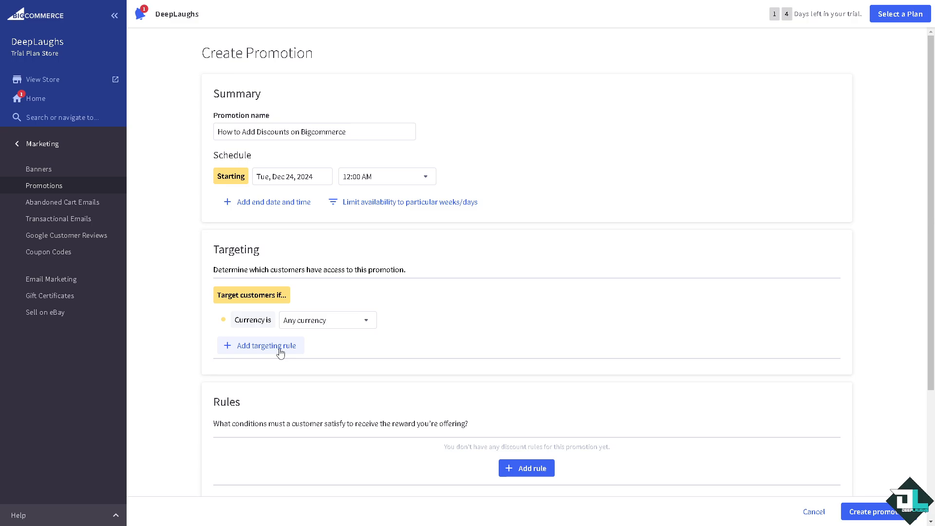
pyautogui.scroll(-3, 291, 351)
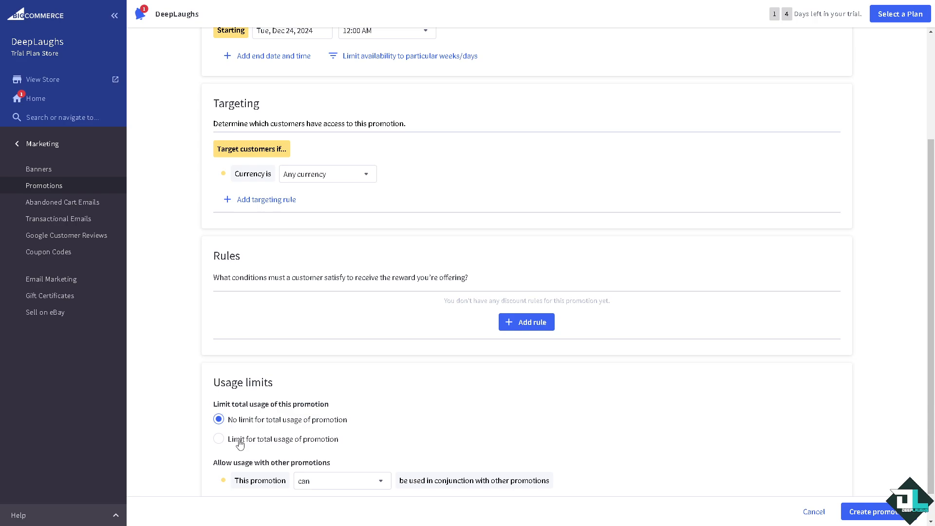
pyautogui.scroll(-1, 244, 441)
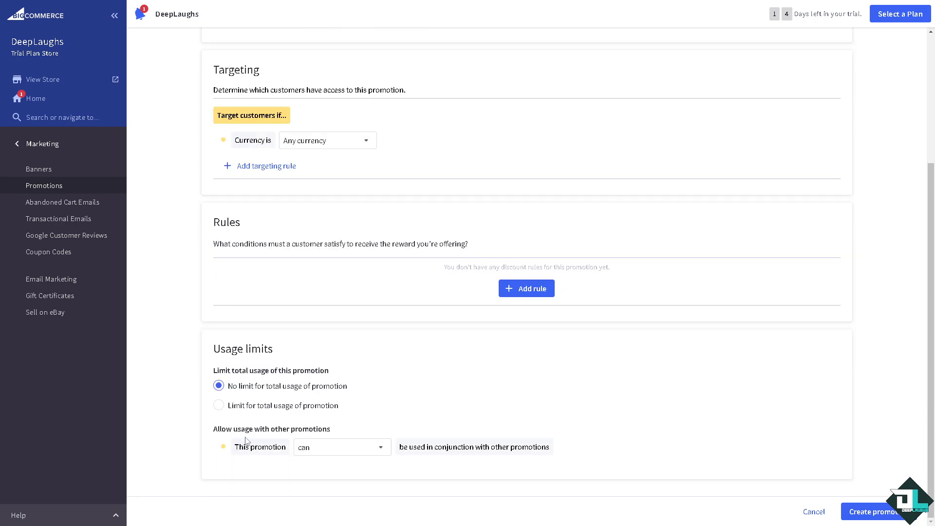
pyautogui.click(248, 411)
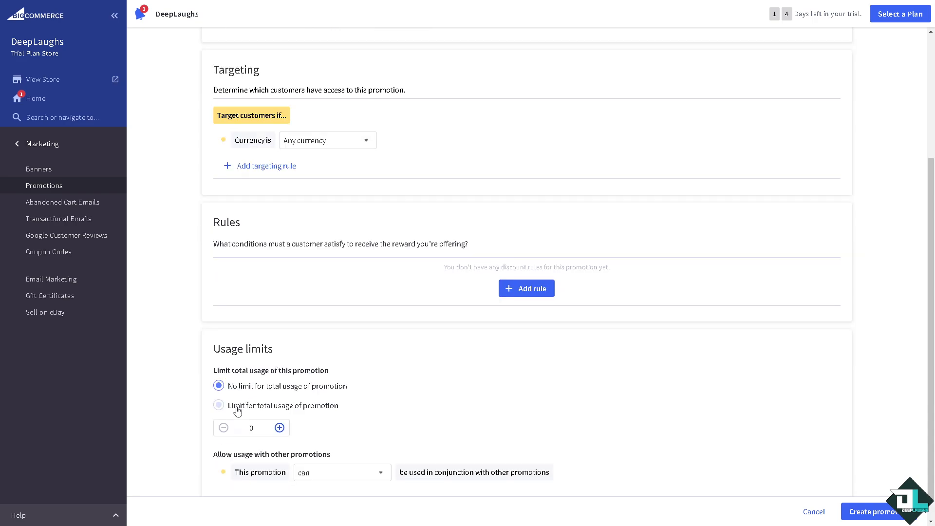
pyautogui.doubleClick(253, 402)
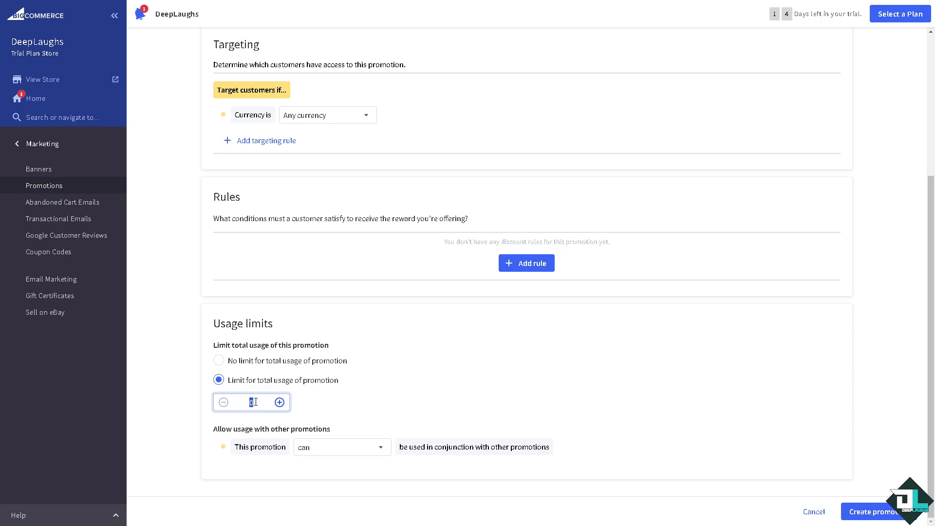
pyautogui.write('69')
pyautogui.click(177, 440)
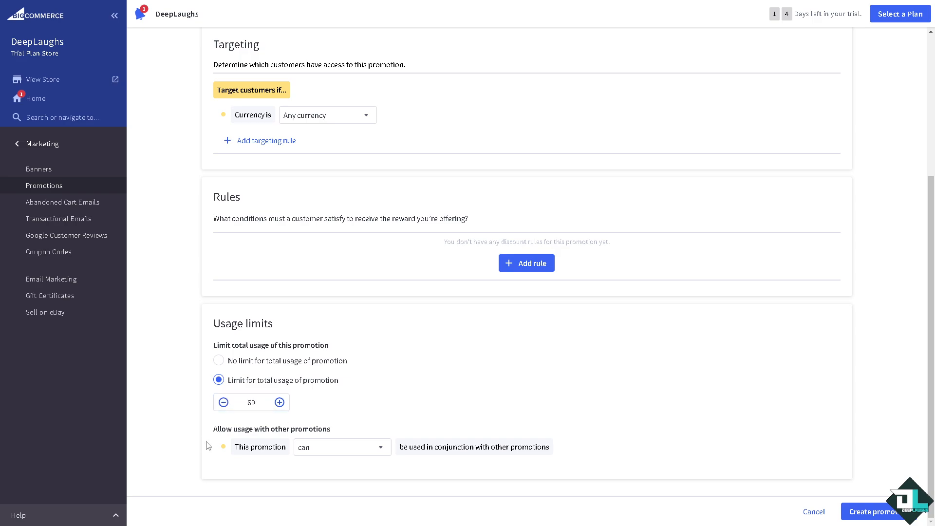
# - Check the options for combining this promotion with other promotions and try to create the promotion
pyautogui.click(381, 447)
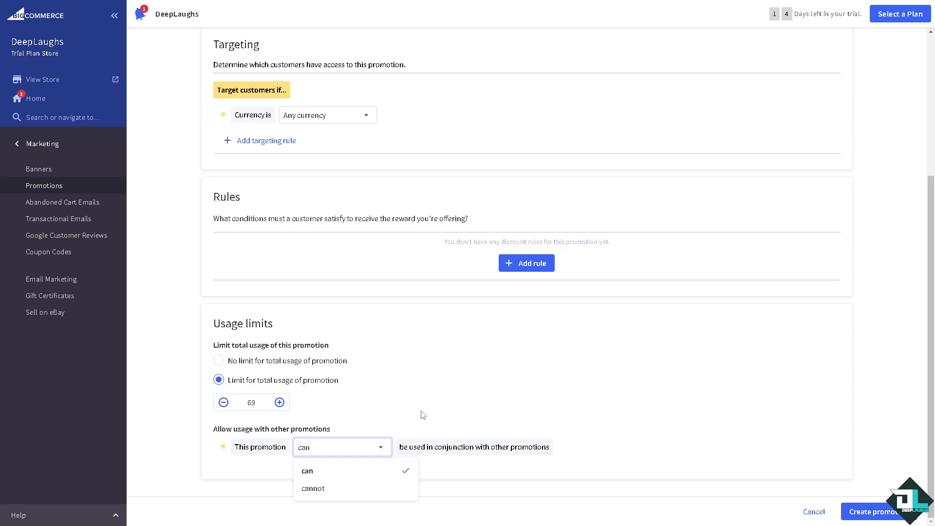
pyautogui.click(401, 410)
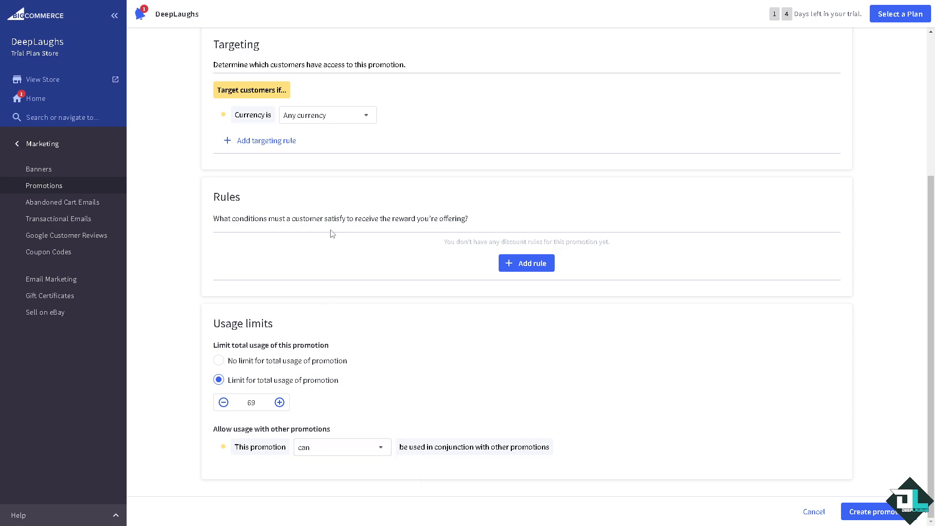
pyautogui.click(871, 517)
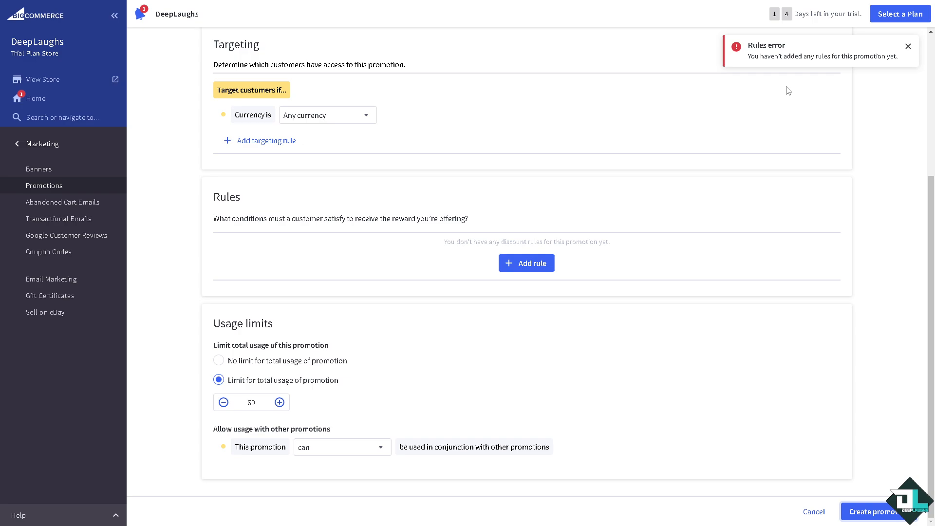
# - Add a rule to the promotion using the "Discount order subtotal" template
pyautogui.scroll(4, 341, 241)
pyautogui.scroll(-1, 333, 239)
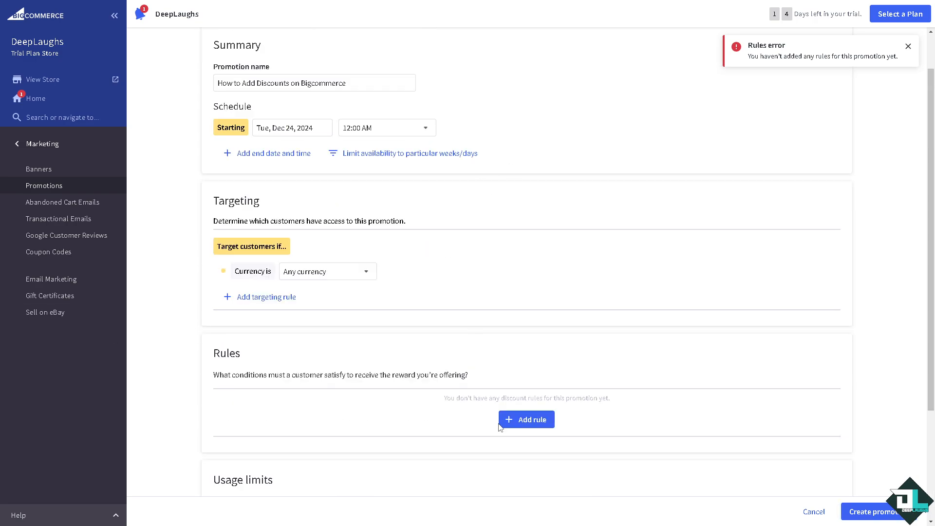
pyautogui.click(523, 425)
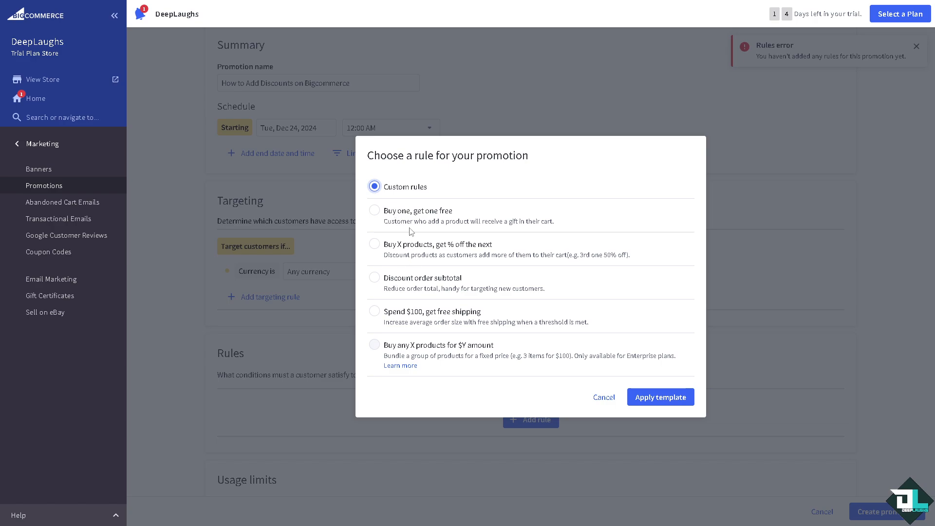
pyautogui.click(376, 279)
pyautogui.click(658, 405)
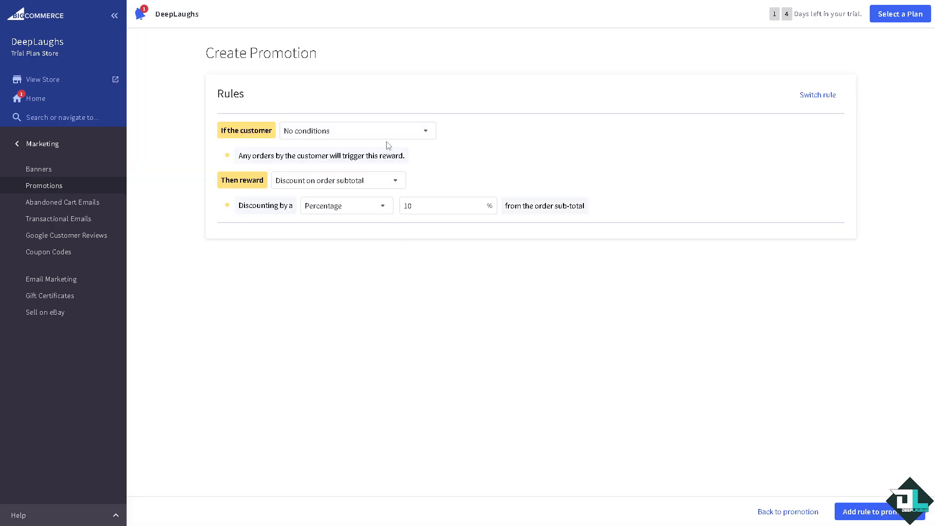
# - Set the rule's condition to the customer buying products that reach a quantity of 69, including all products
pyautogui.click(425, 132)
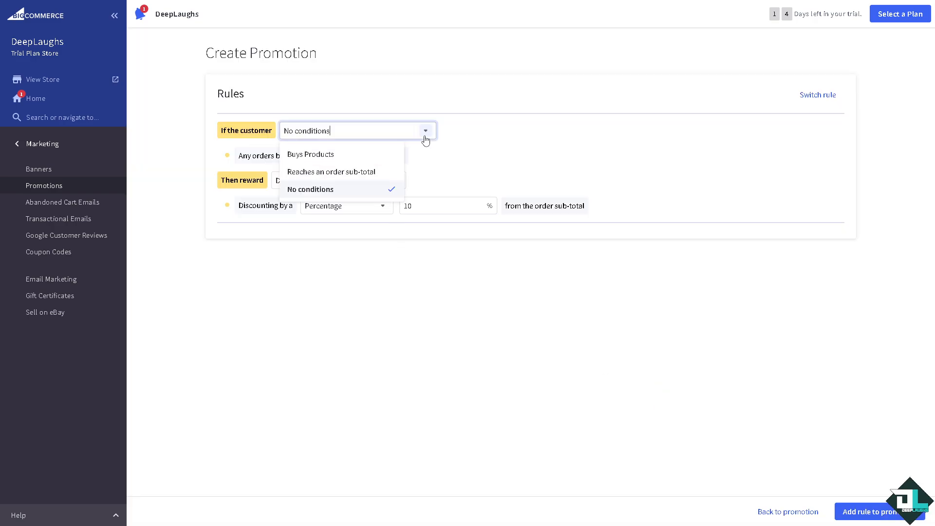
pyautogui.click(340, 156)
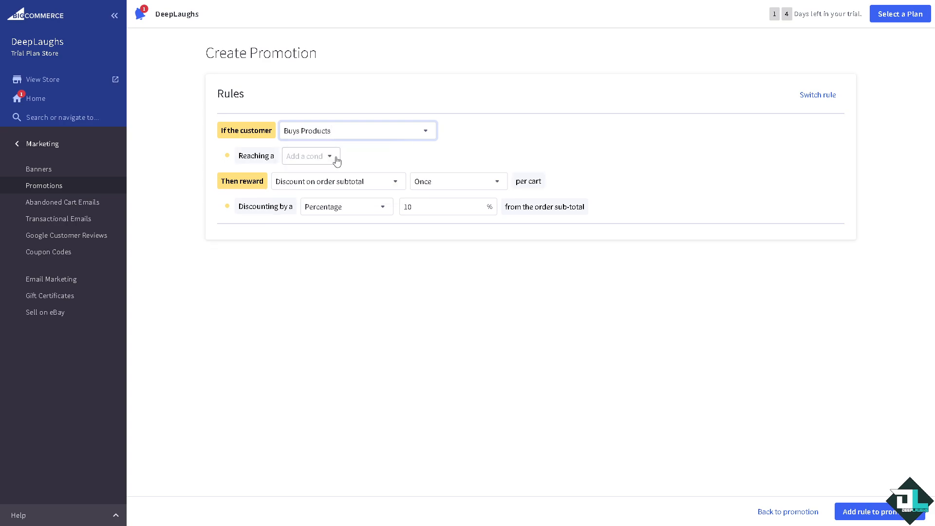
pyautogui.click(333, 159)
pyautogui.click(321, 179)
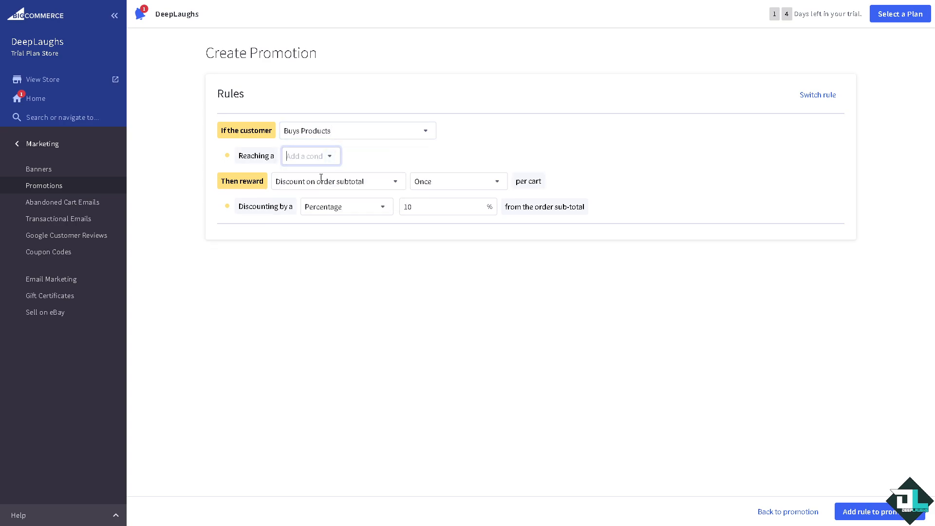
pyautogui.doubleClick(378, 158)
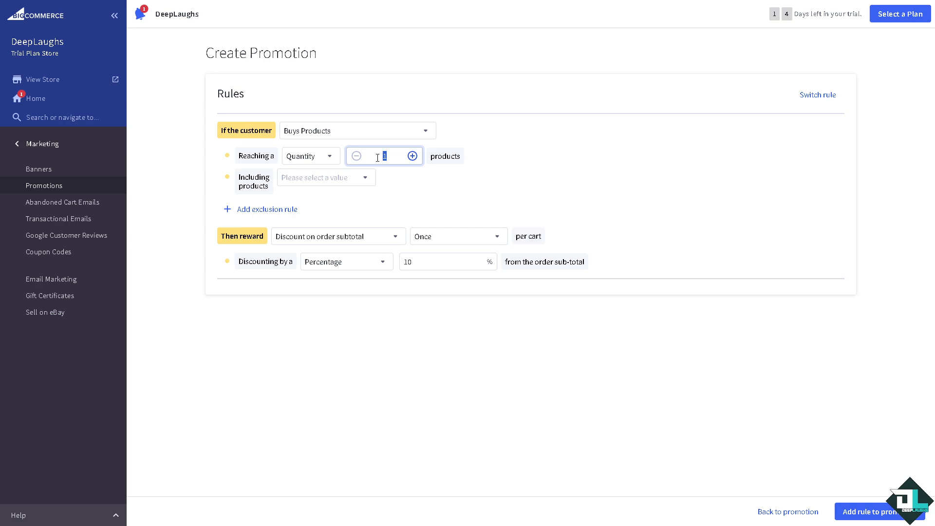
pyautogui.write('69')
pyautogui.click(365, 178)
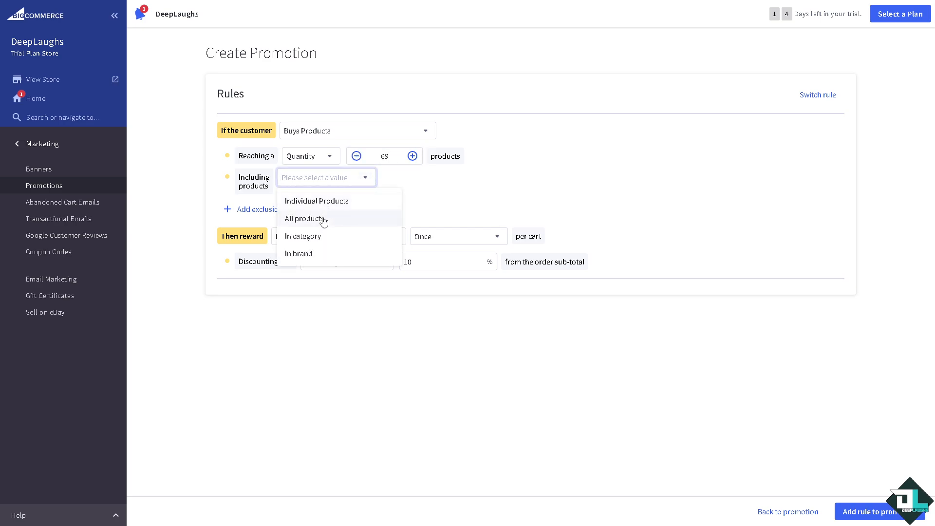
pyautogui.click(324, 221)
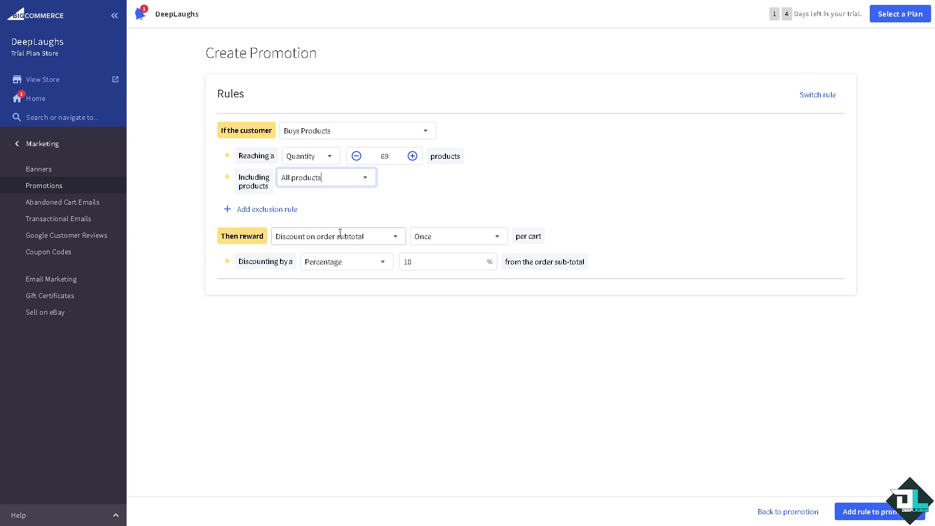
# - Set the rule's percentage discount on the order subtotal to 69%
pyautogui.click(484, 263)
pyautogui.moveTo(484, 263); pyautogui.dragTo(368, 267)
pyautogui.write('69')
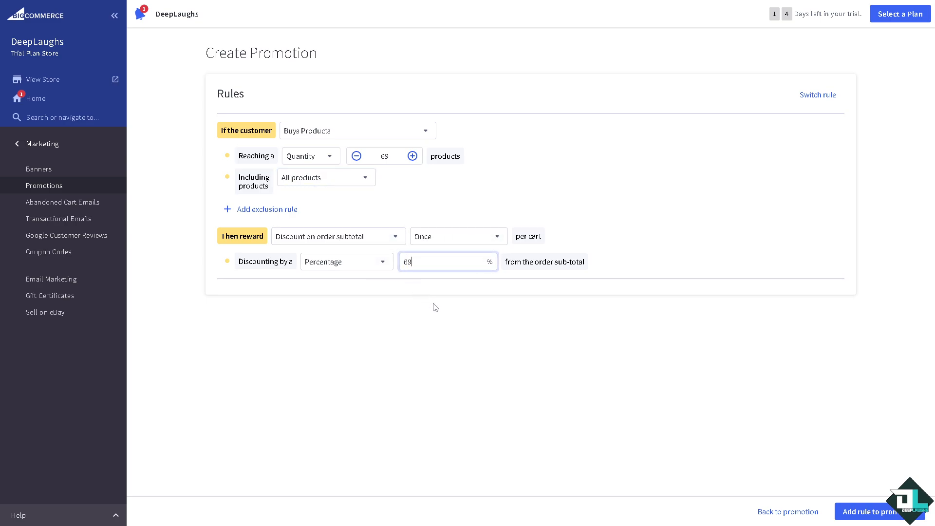
# - Add the configured 69% order subtotal rule to the promotion and create the promotion
pyautogui.click(431, 319)
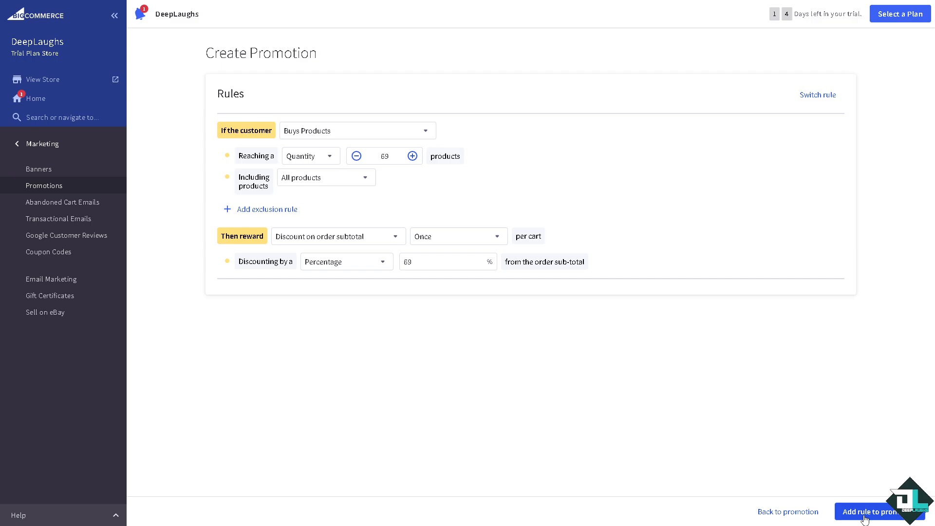
pyautogui.click(880, 522)
pyautogui.scroll(-5, 711, 366)
pyautogui.scroll(-1, 731, 375)
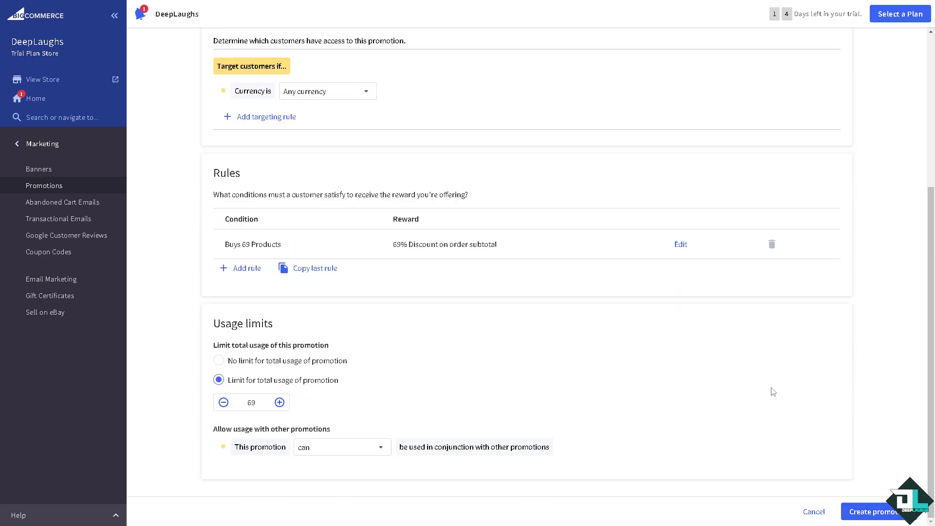
pyautogui.click(874, 514)
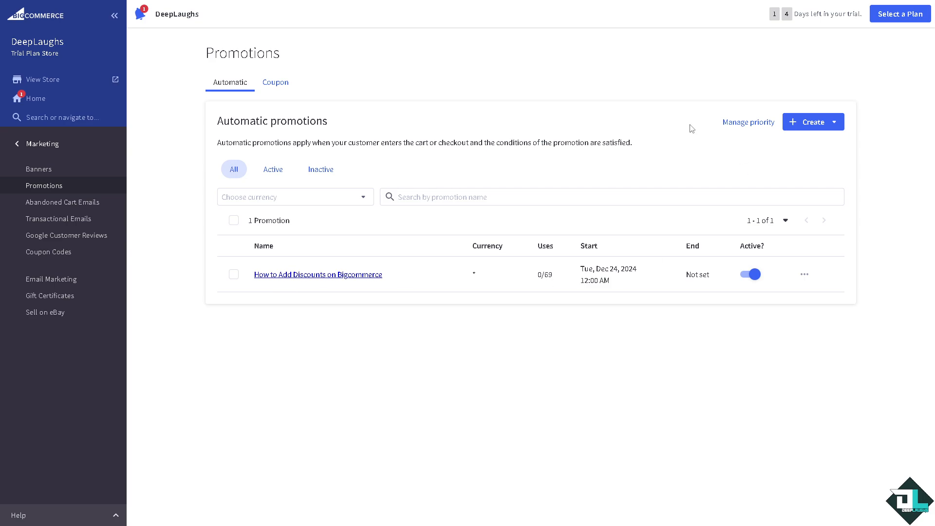
# - Start a coupon promotion with the legacy editor and name it "How to Add Discounts on Bigcommerce"
pyautogui.click(276, 83)
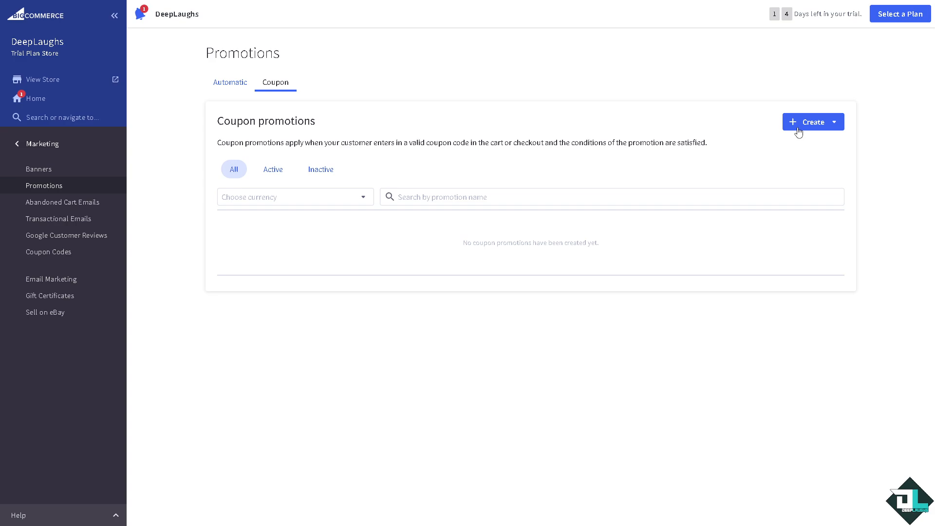
pyautogui.click(817, 123)
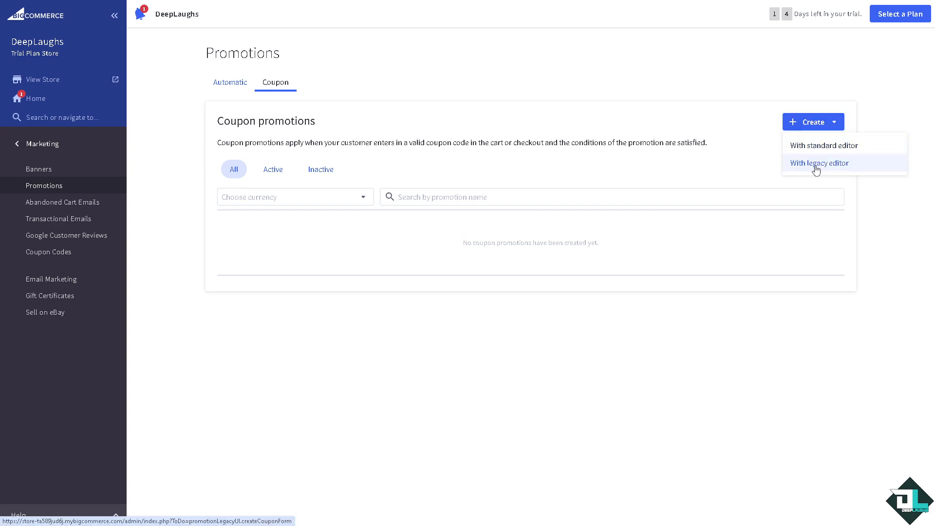
pyautogui.click(816, 164)
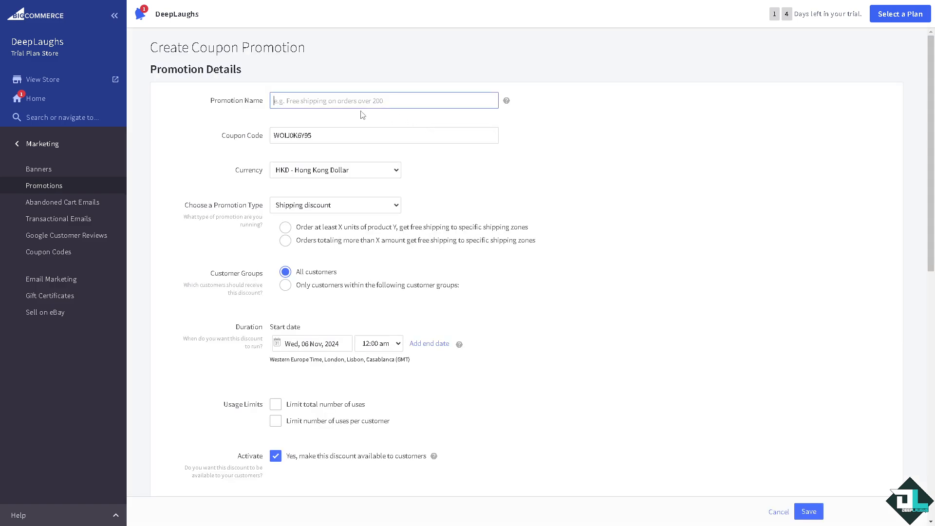
pyautogui.write('How to Add Discounts on Bigcommerce')
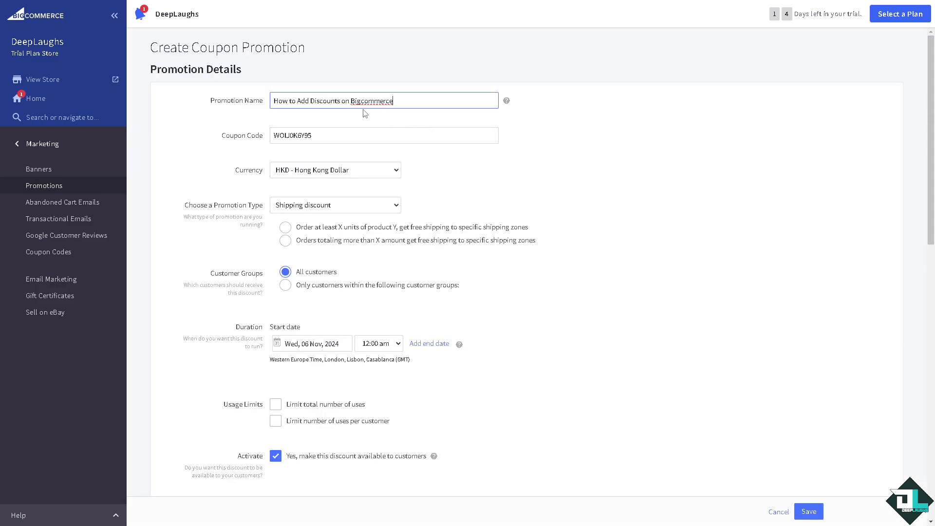
# - Set the coupon code to DL69 and the currency to All Currencies
pyautogui.doubleClick(349, 136)
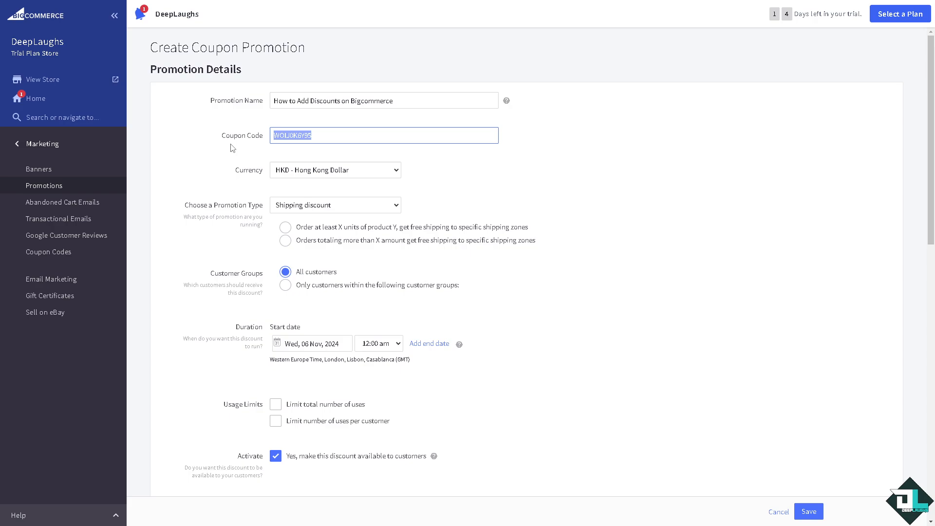
pyautogui.write('69')
pyautogui.hotkey('ctrl', 'a')
pyautogui.click(302, 170)
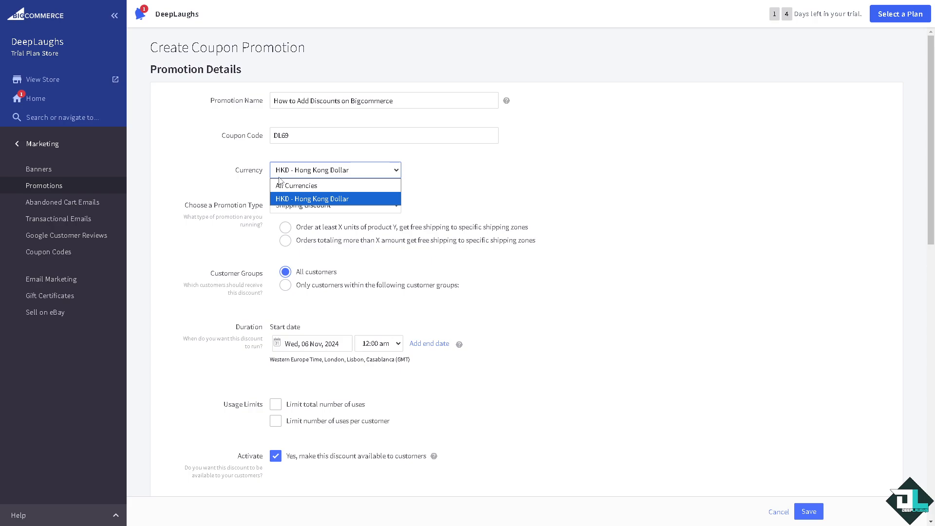
pyautogui.click(293, 182)
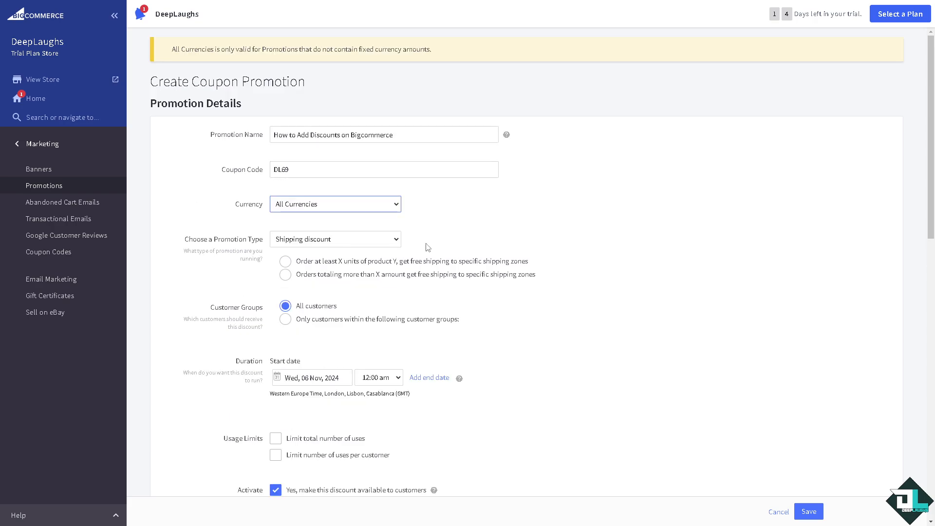
# - Choose the shipping discount type with free shipping to specific zones for ordering at least X units of product Y
pyautogui.click(397, 240)
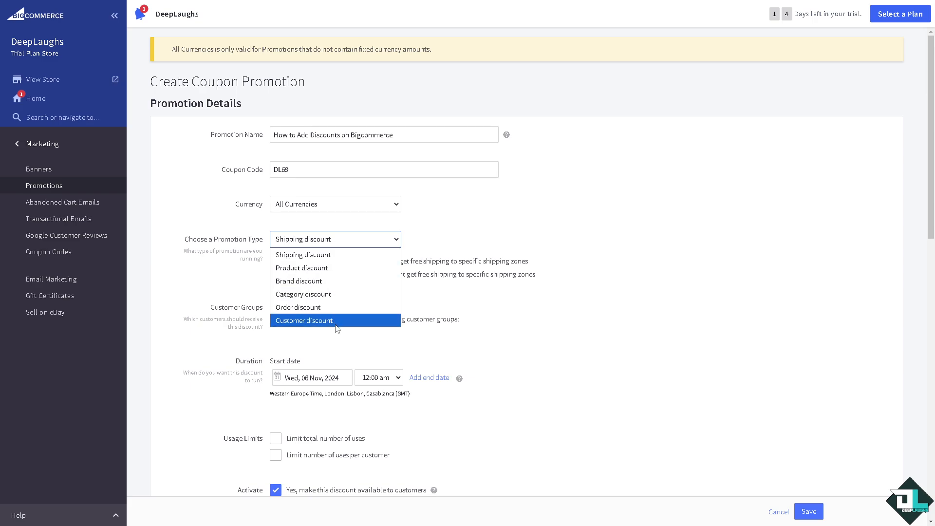
pyautogui.click(341, 255)
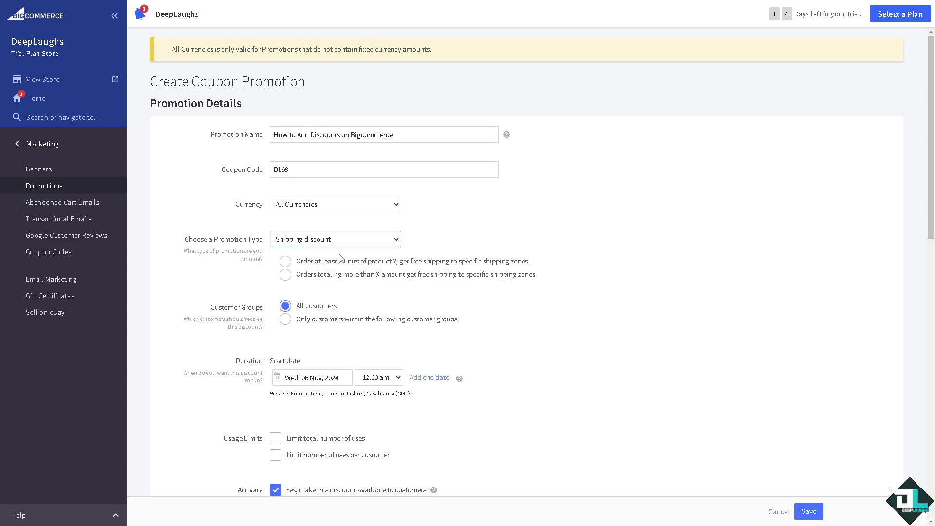
pyautogui.click(286, 262)
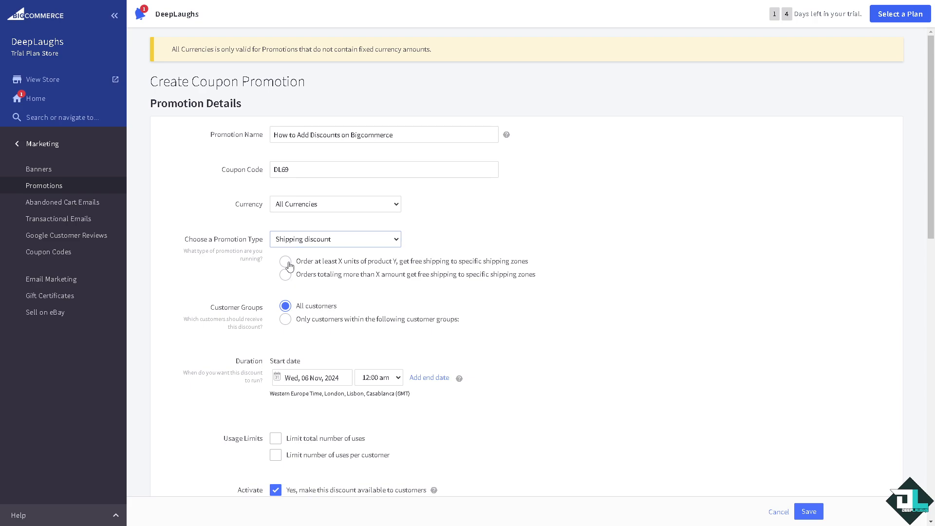
pyautogui.click(392, 291)
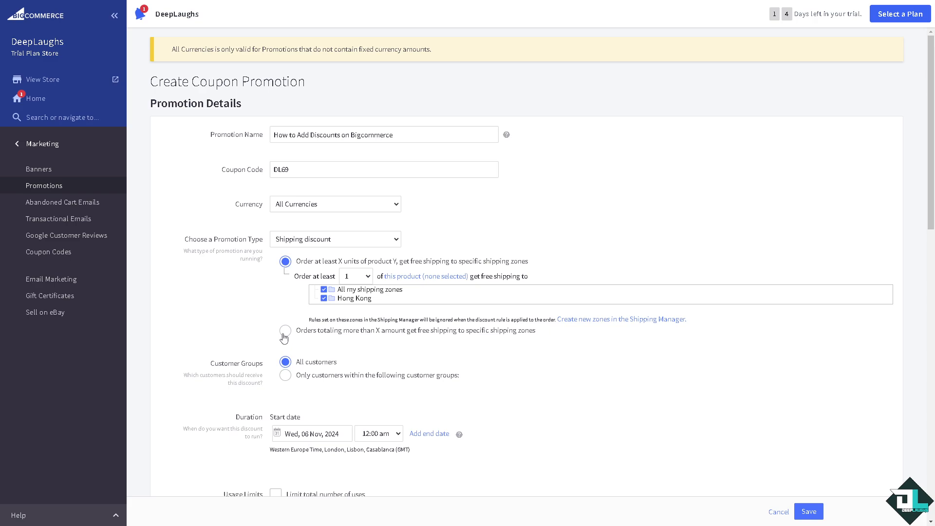
# - Set the coupon promotion's start date to Wed, 25 Dec, 2024 at 12:00 am
pyautogui.scroll(-2, 285, 339)
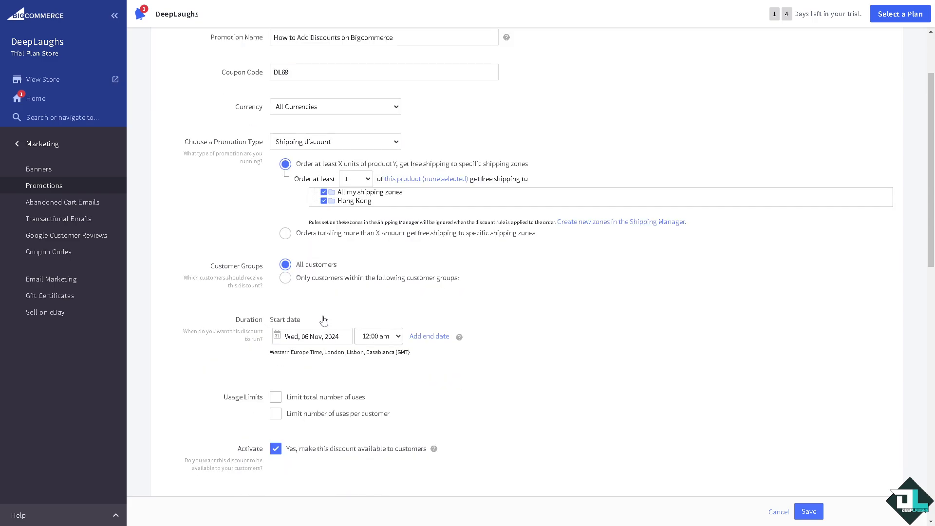
pyautogui.click(328, 342)
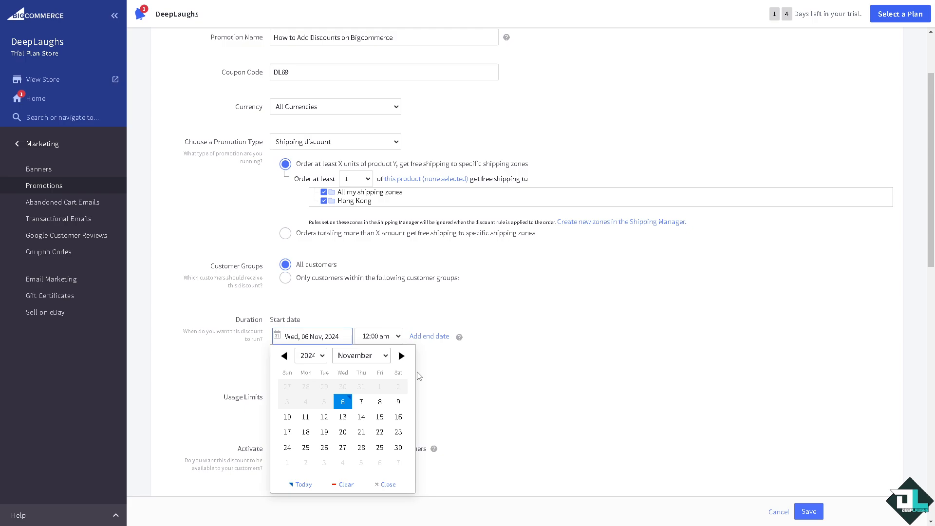
pyautogui.click(402, 356)
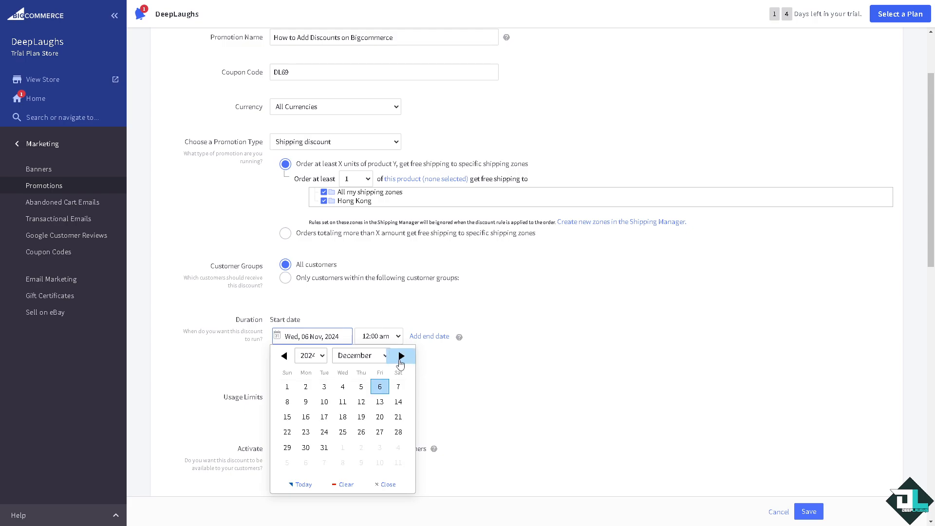
pyautogui.click(343, 433)
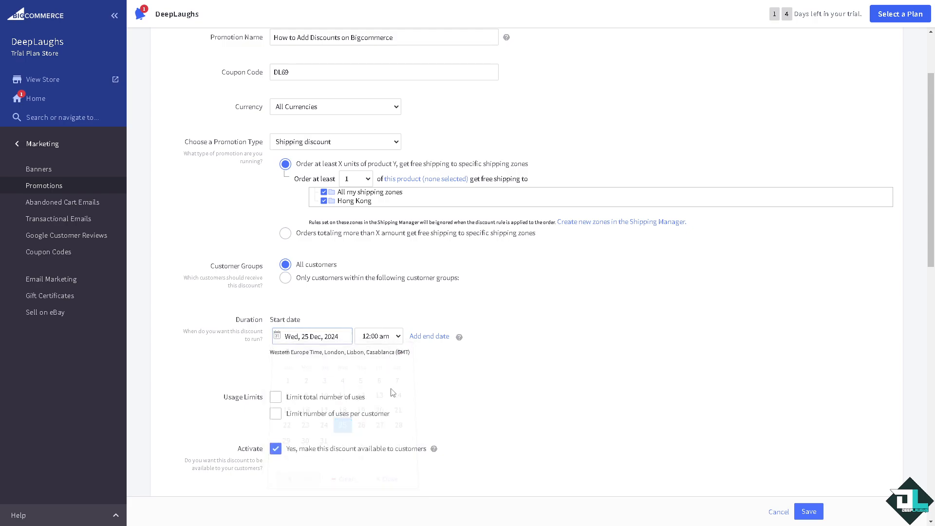
pyautogui.click(383, 341)
pyautogui.click(375, 342)
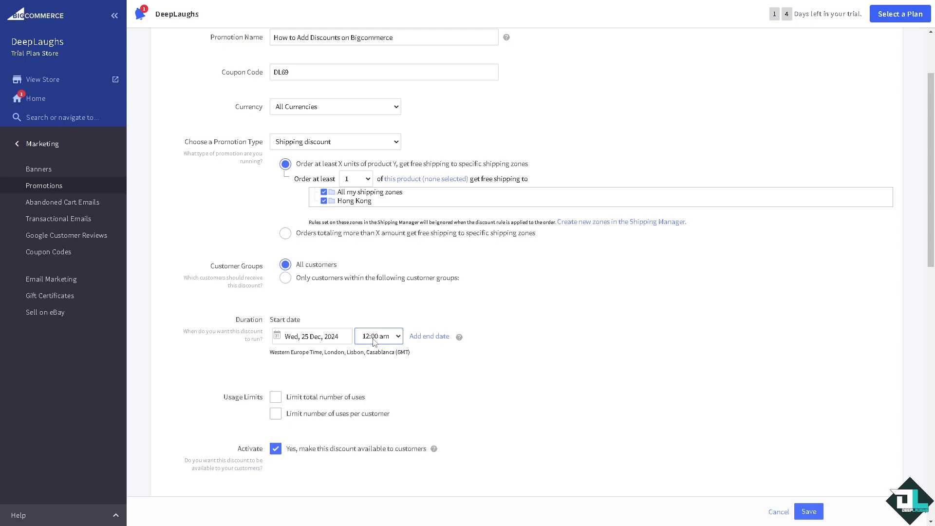
pyautogui.click(374, 341)
# - Enable the usage limit on the number of uses per customer for the coupon
pyautogui.scroll(-2, 400, 288)
pyautogui.scroll(-1, 445, 369)
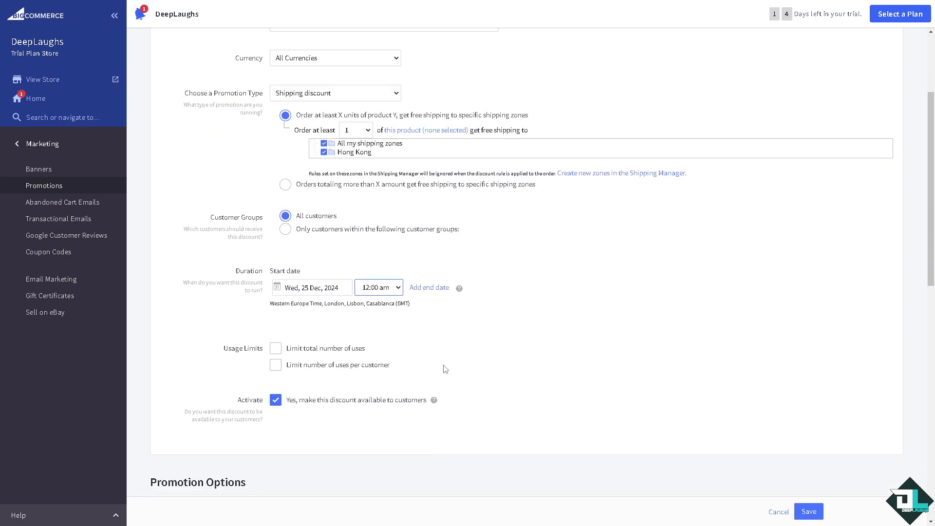
pyautogui.click(286, 322)
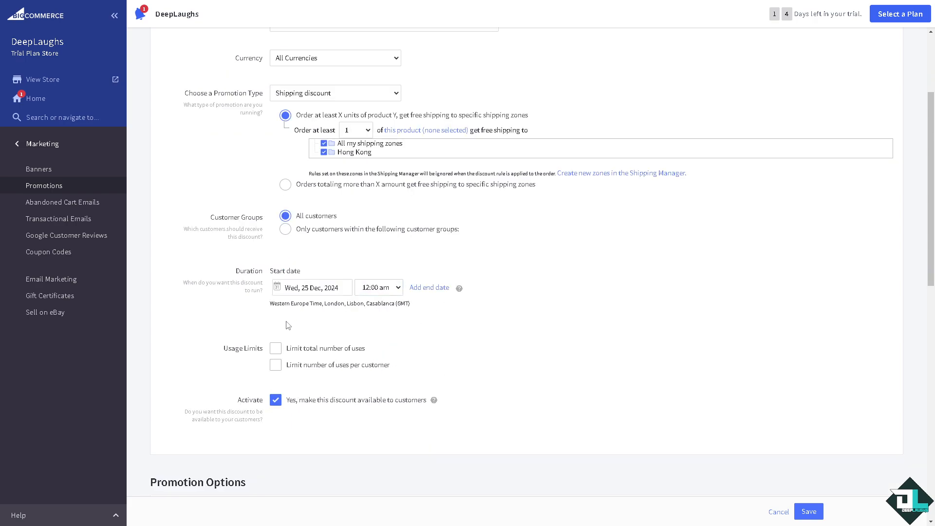
pyautogui.click(282, 366)
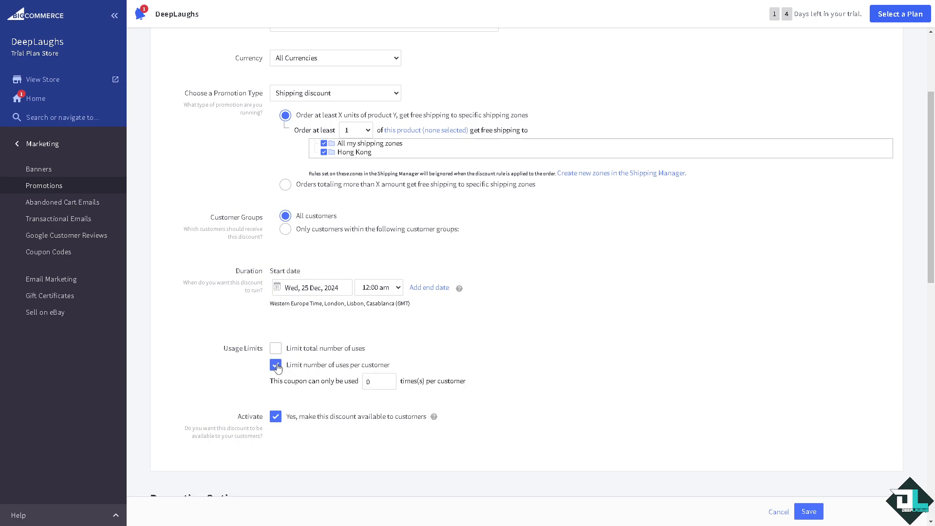
# - Enter "How to Add Discounts on Bigcommerce" as the congratulations and eligible notification messages
pyautogui.scroll(-2, 281, 361)
pyautogui.scroll(-4, 279, 340)
pyautogui.click(339, 301)
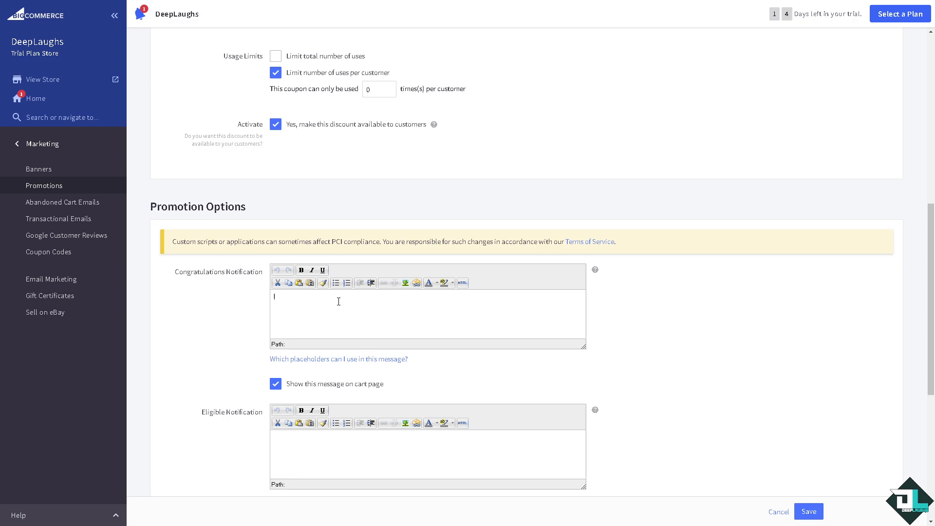
pyautogui.write('How to Add Discounts on Bigcommerce')
pyautogui.click(298, 451)
pyautogui.write('How to Add Discounts on Bigcommerce')
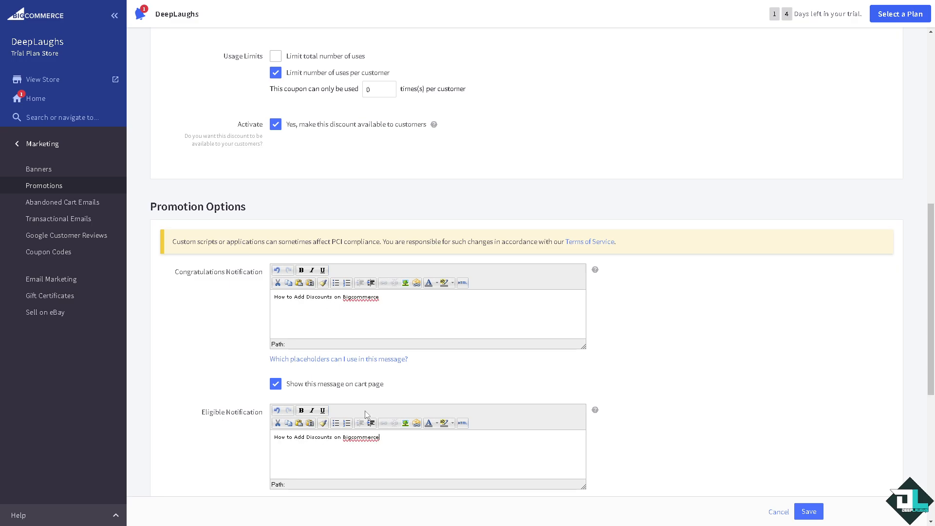
# - Enter "How to Add Discounts on Bigcommerce" as the upsell and promotional notification messages
pyautogui.scroll(-3, 368, 416)
pyautogui.click(320, 422)
pyautogui.write('How to Add Discounts on Bigcommerce')
pyautogui.scroll(-4, 319, 422)
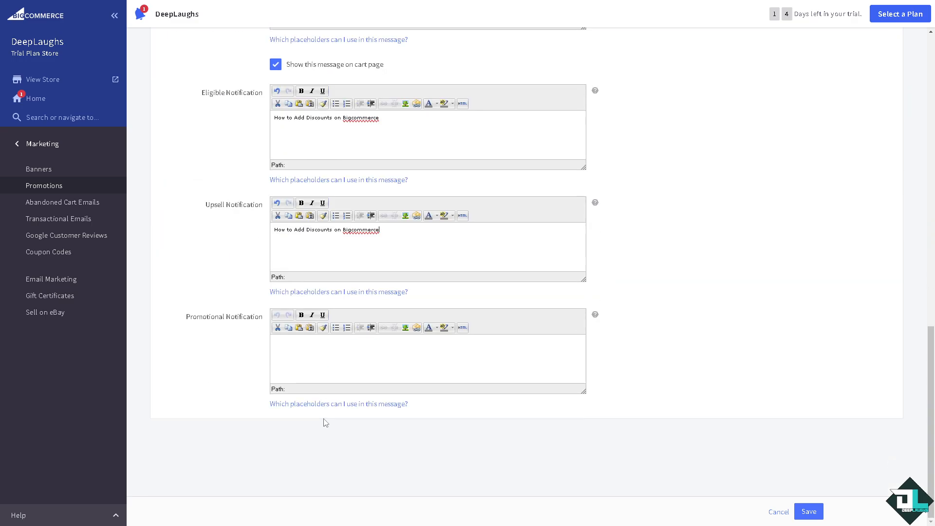
pyautogui.click(331, 352)
pyautogui.write('How to Add Discounts on Bigcommerce')
pyautogui.scroll(5, 331, 348)
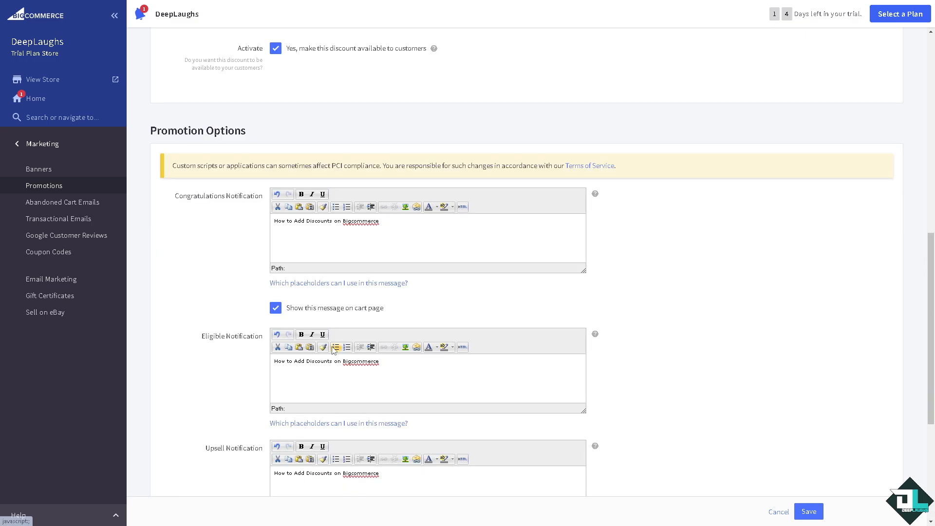
pyautogui.click(406, 233)
pyautogui.scroll(-3, 835, 471)
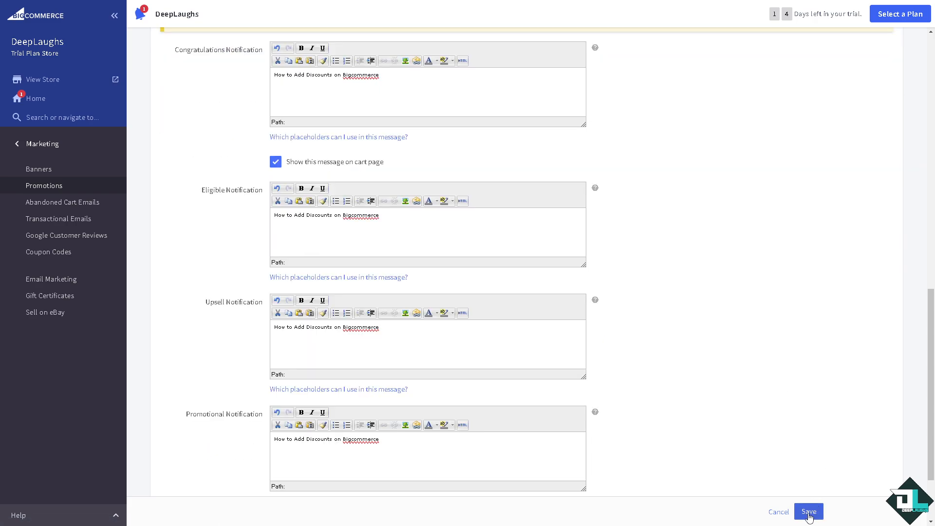
# - Try to save the coupon promotion and read the notice about the All Currencies setting
pyautogui.click(809, 512)
pyautogui.click(549, 52)
pyautogui.click(809, 512)
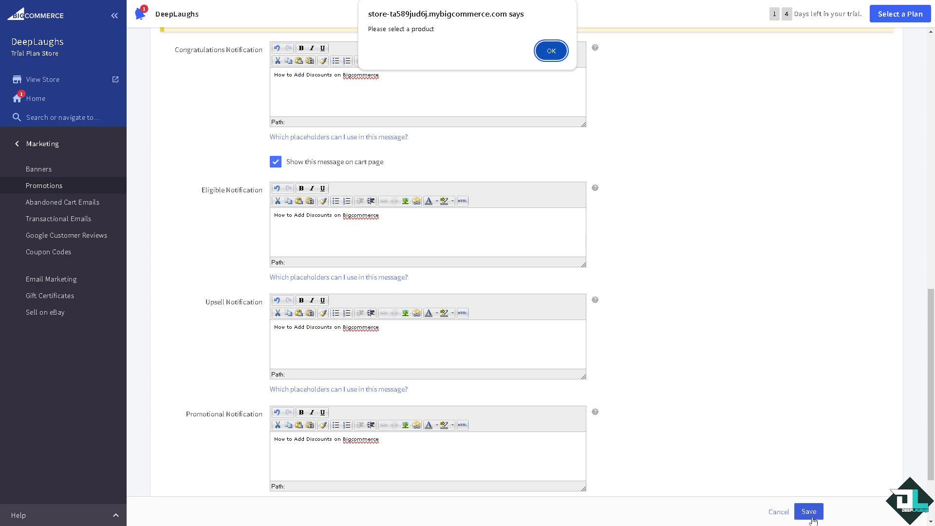
pyautogui.click(551, 51)
pyautogui.scroll(15, 461, 229)
pyautogui.scroll(1, 459, 230)
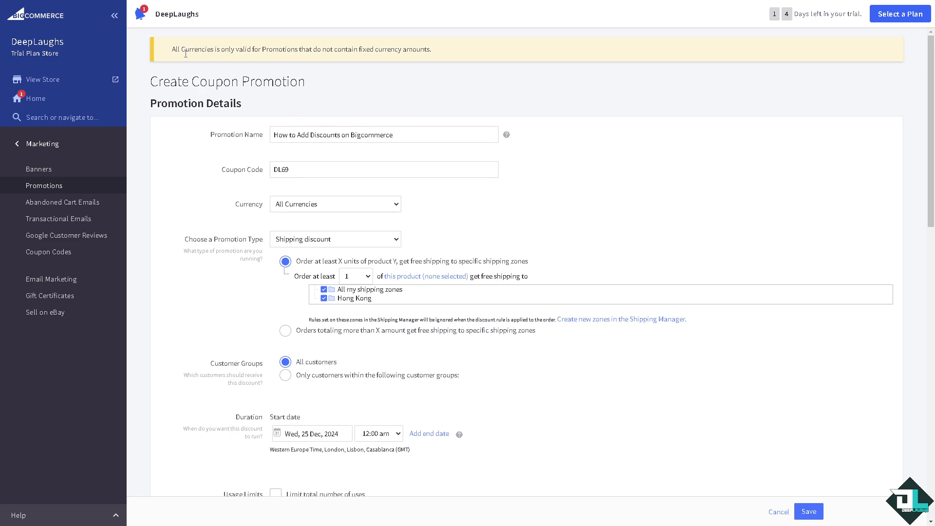
pyautogui.moveTo(179, 53); pyautogui.dragTo(446, 51)
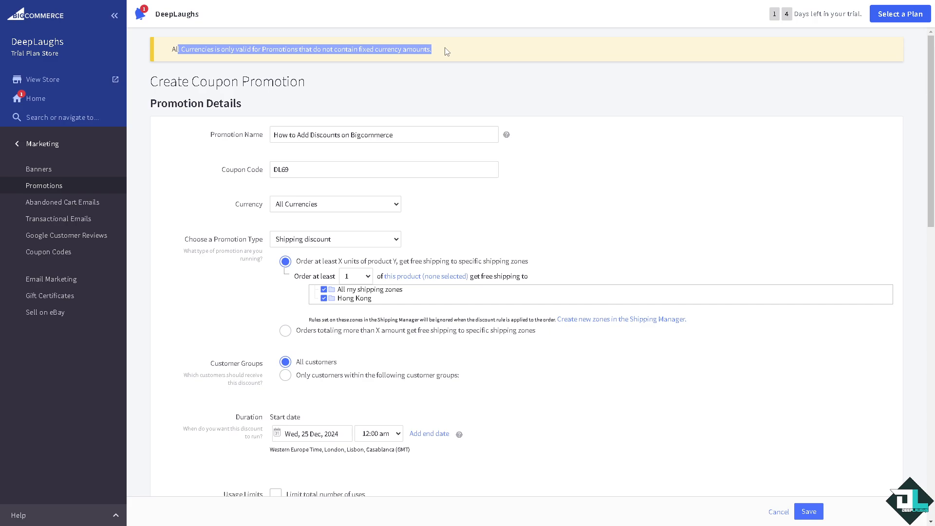
pyautogui.click(531, 94)
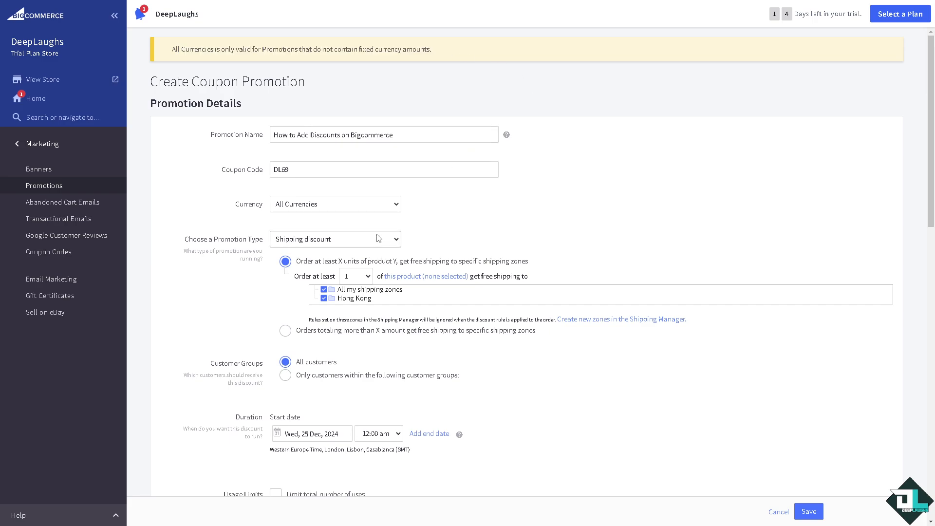
# - Set the coupon promotion's currency to HKD - Hong Kong Dollar and try to save it
pyautogui.click(386, 210)
pyautogui.click(370, 232)
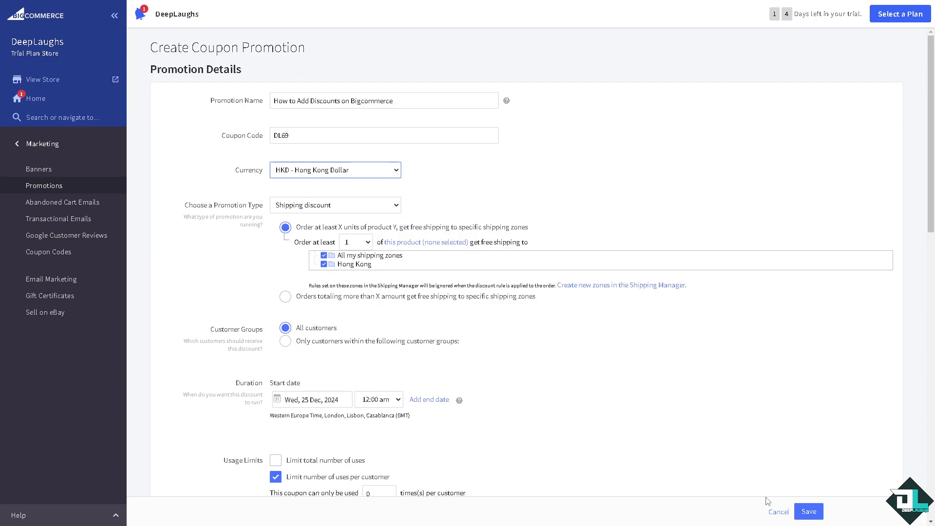
pyautogui.click(813, 512)
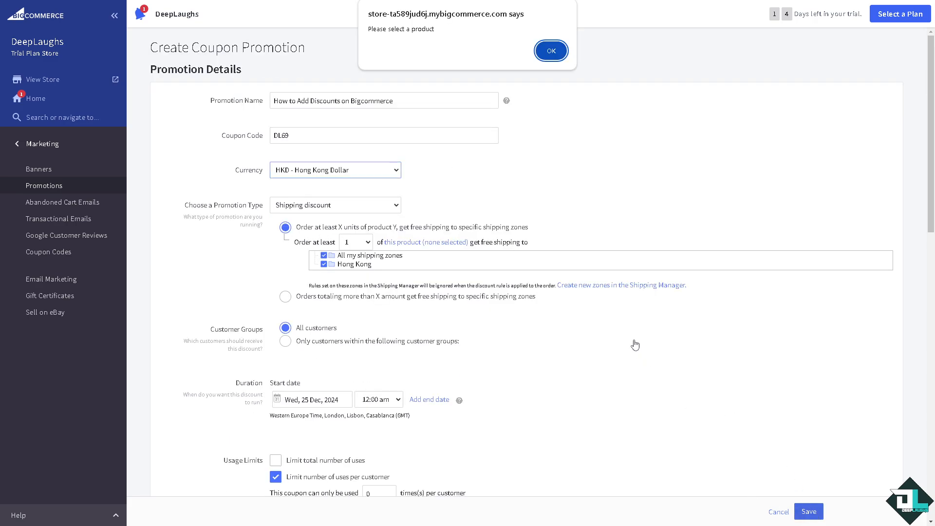
pyautogui.click(550, 51)
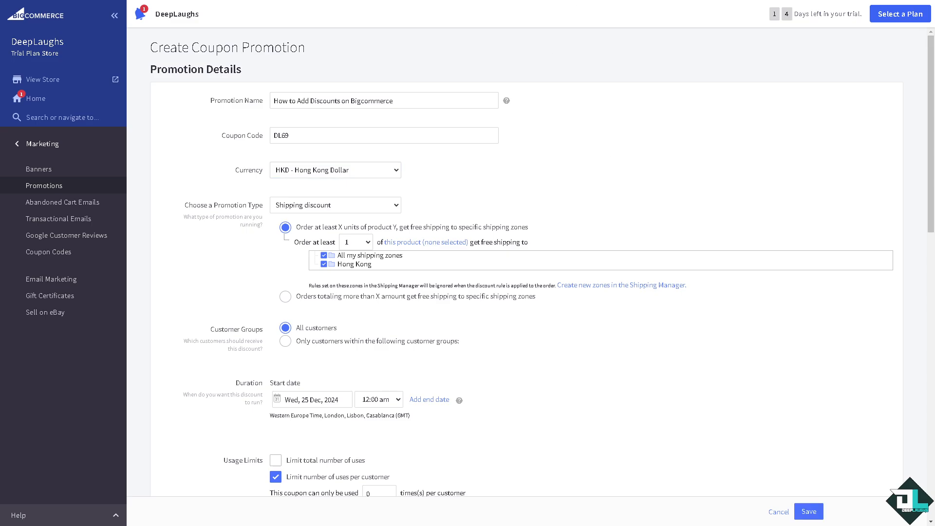
pyautogui.scroll(-2, 424, 277)
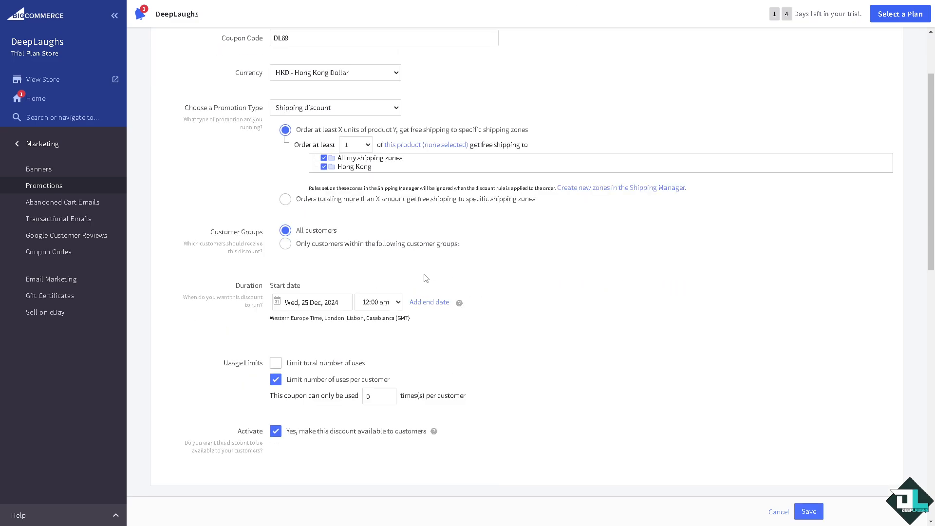
pyautogui.scroll(-3, 455, 287)
pyautogui.scroll(-4, 456, 289)
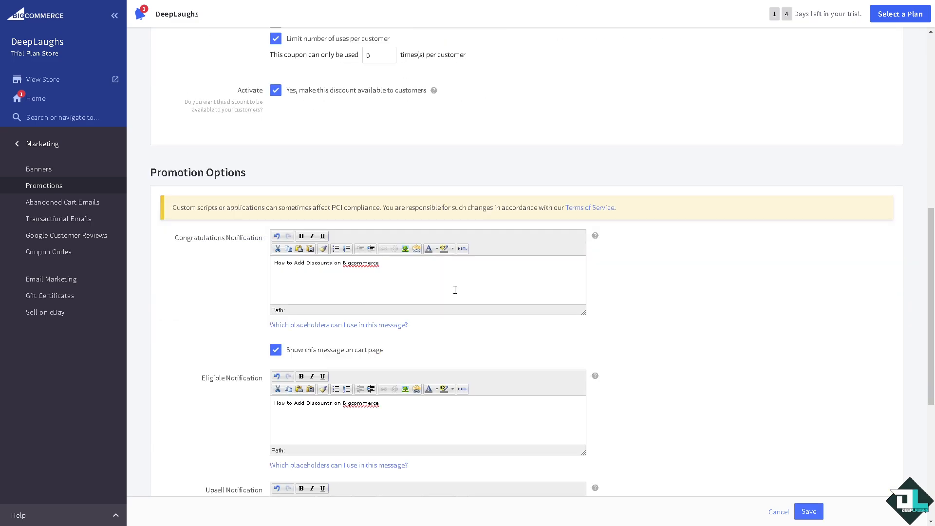